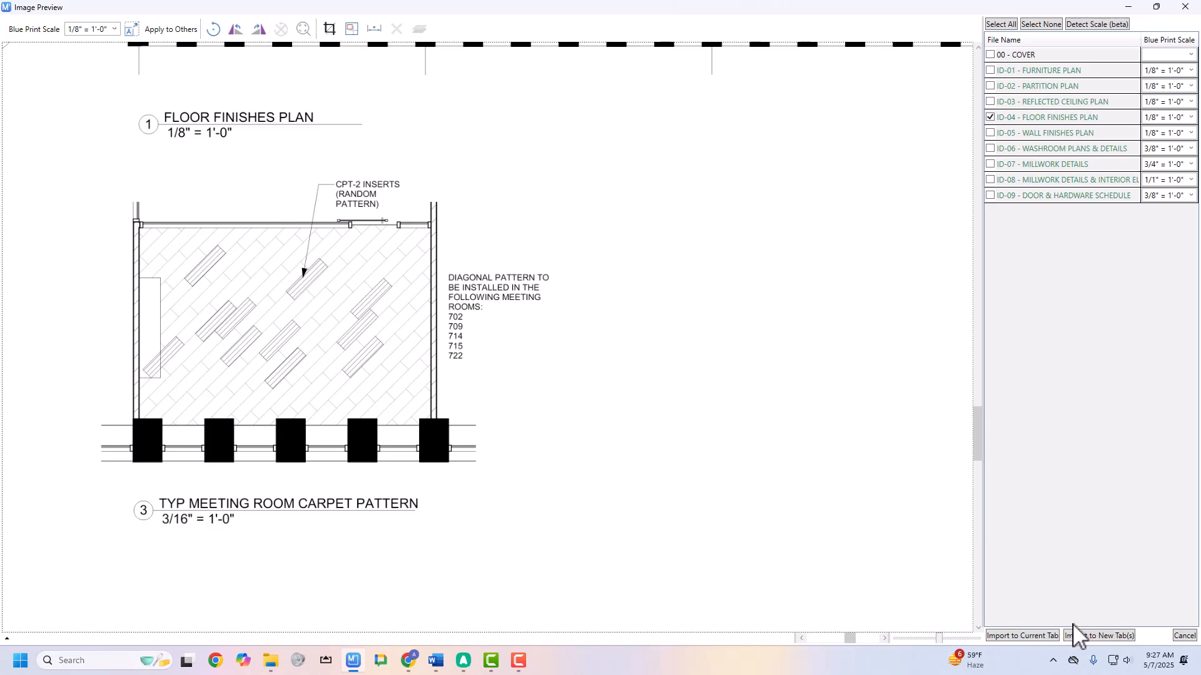
# Step: Crop the typical meeting room carpet pattern detail, including its room notes and title, from the floor finishes plan
pyautogui.scroll(-3, 578, 350)
pyautogui.scroll(6, 350, 387)
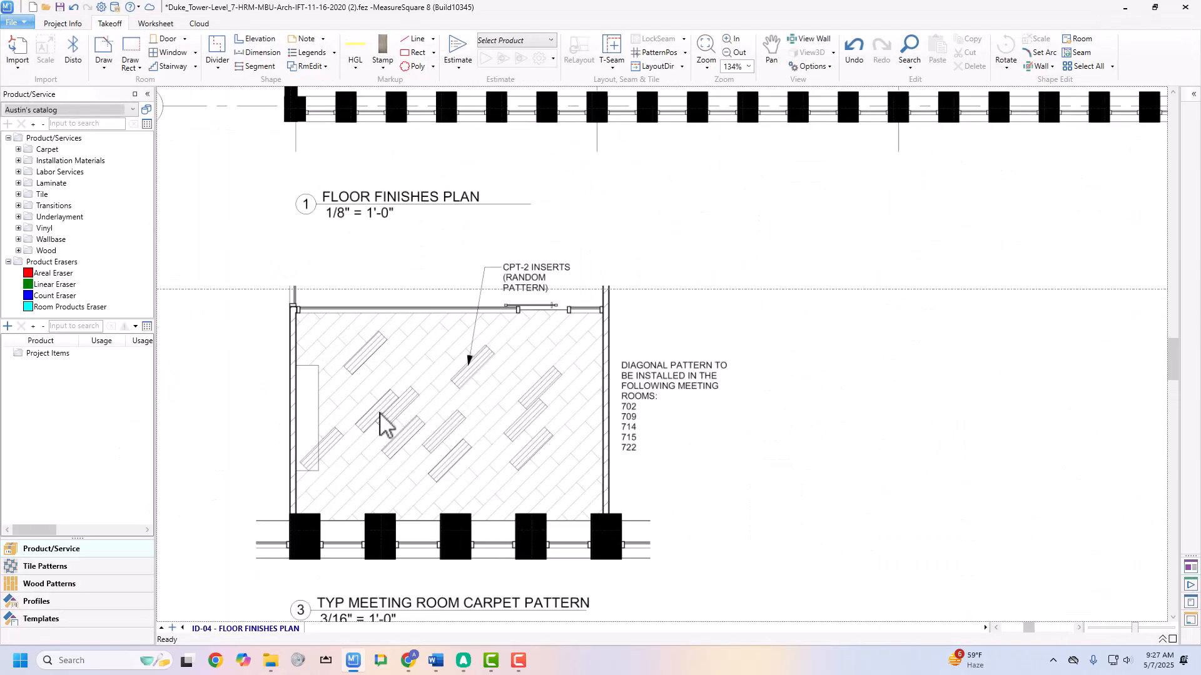
pyautogui.scroll(-2, 438, 394)
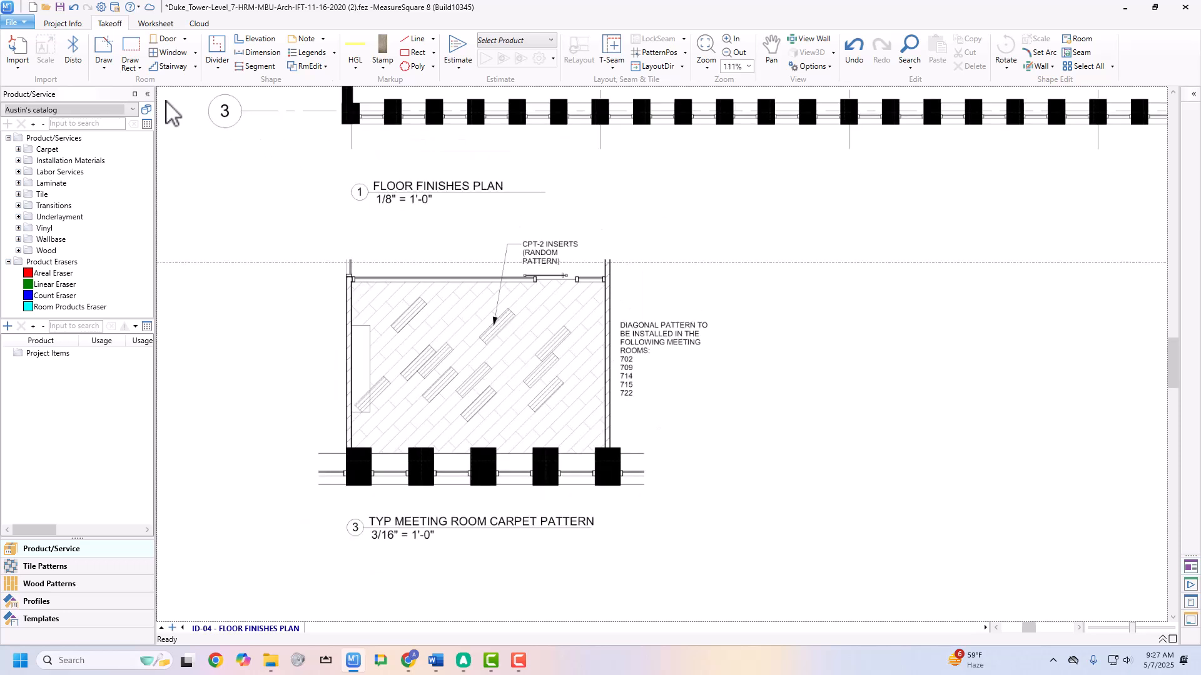
pyautogui.rightClick(351, 234)
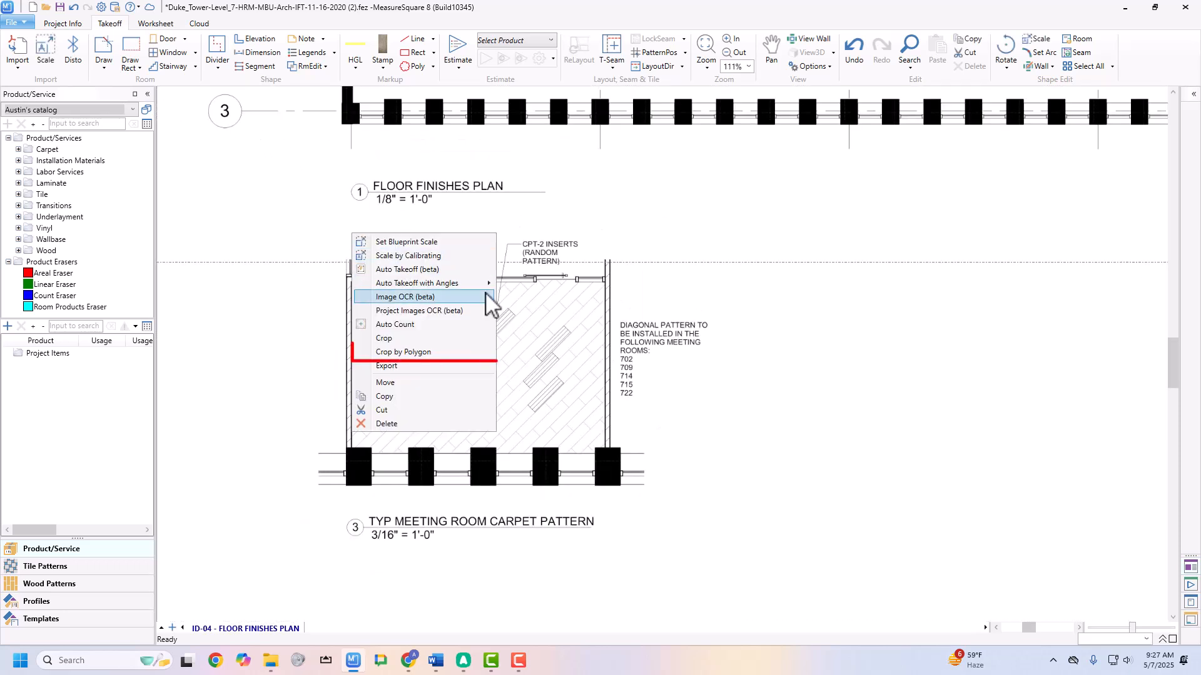
pyautogui.click(420, 353)
pyautogui.click(323, 214)
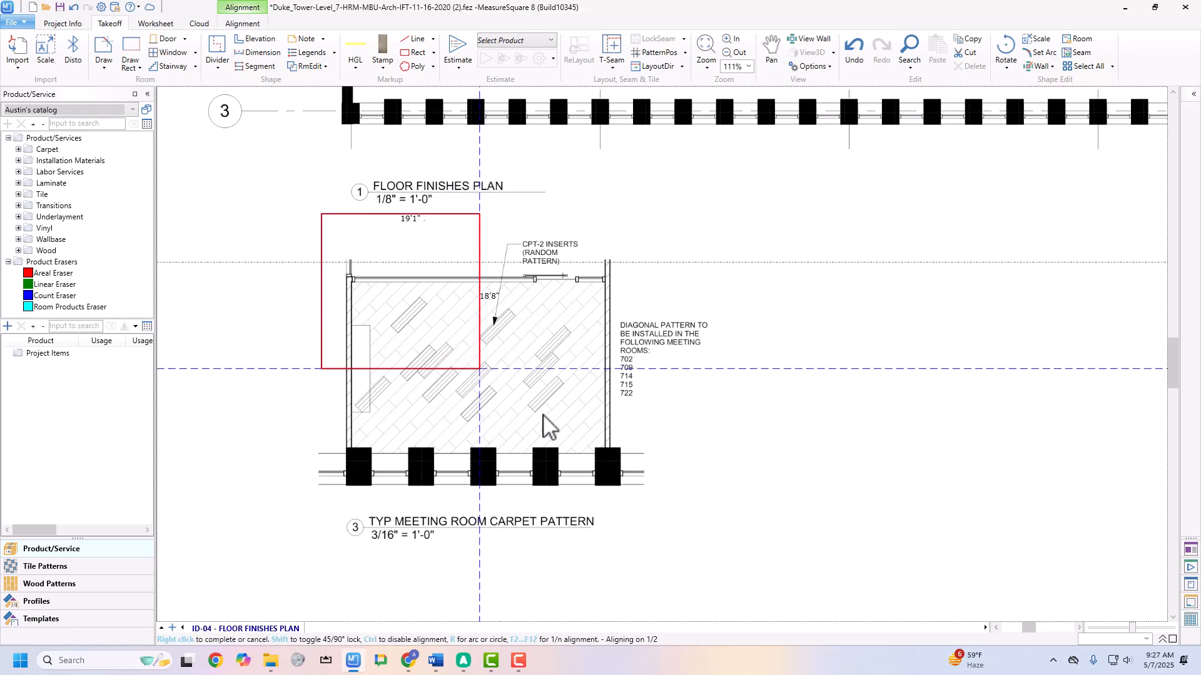
pyautogui.click(725, 559)
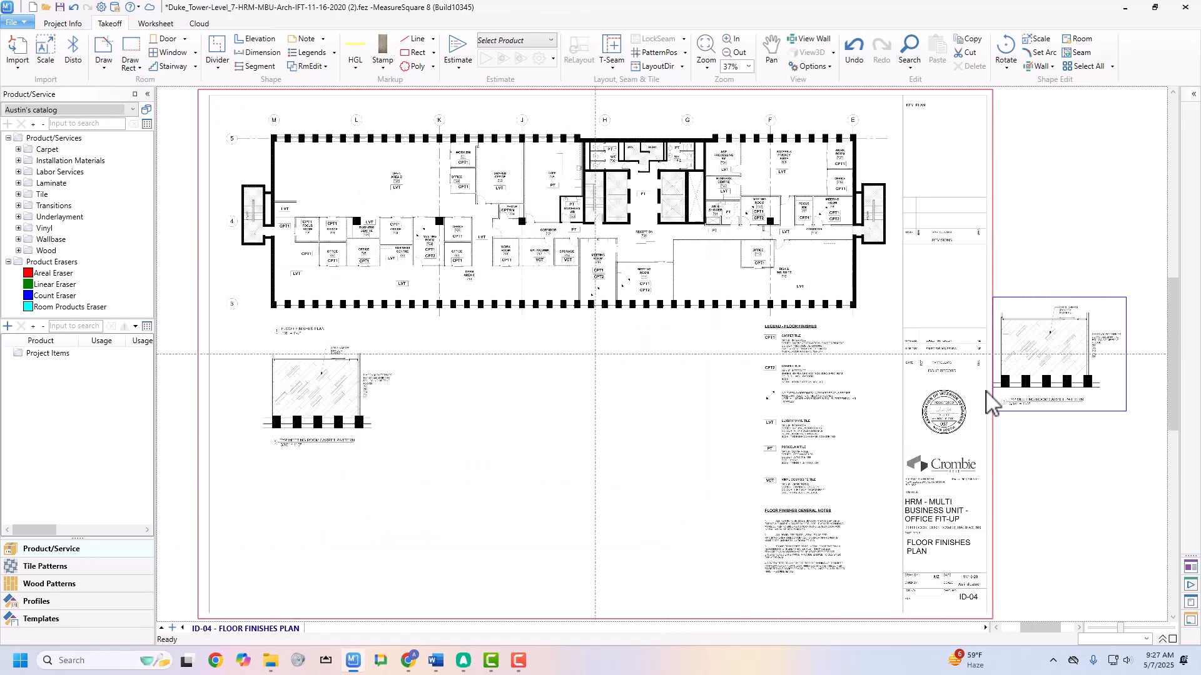
# Step: Set the blueprint scale of the cropped carpet pattern detail to 3/16" = 1'-0"
pyautogui.moveTo(984, 392); pyautogui.dragTo(631, 410, button='middle')
pyautogui.click(730, 369)
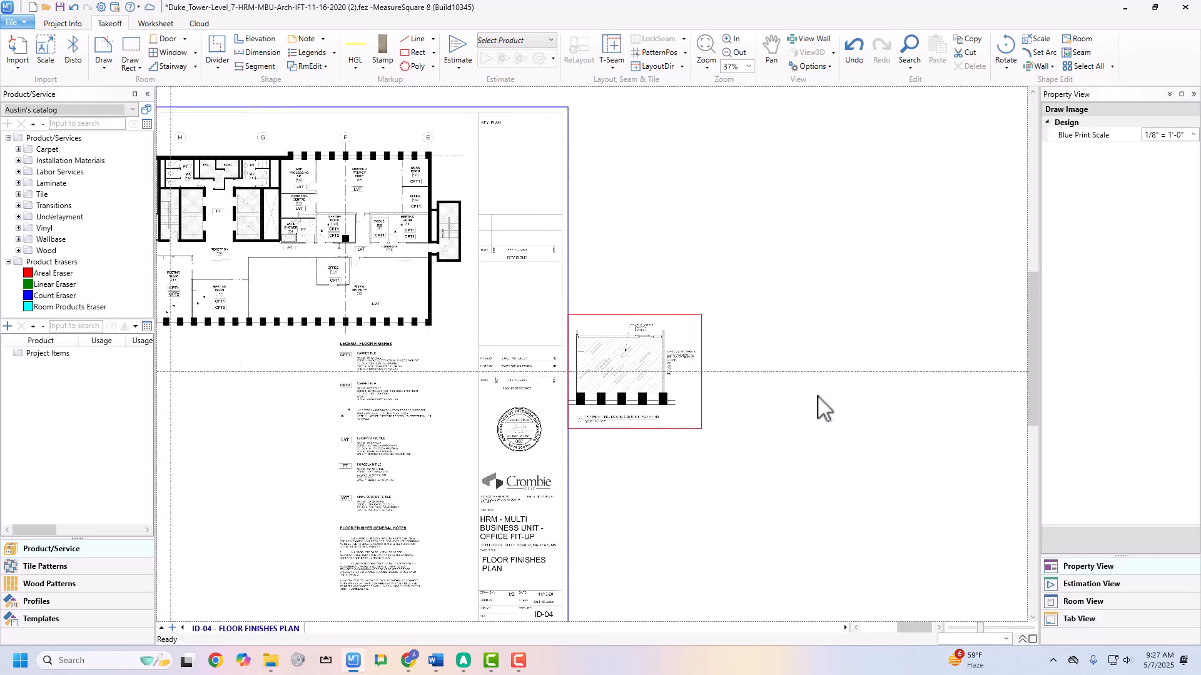
pyautogui.click(1172, 134)
pyautogui.click(1170, 253)
# Step: Start drawing a room on the floor finishes plan and turn off the Auto Scroll alignment option
pyautogui.scroll(3, 490, 388)
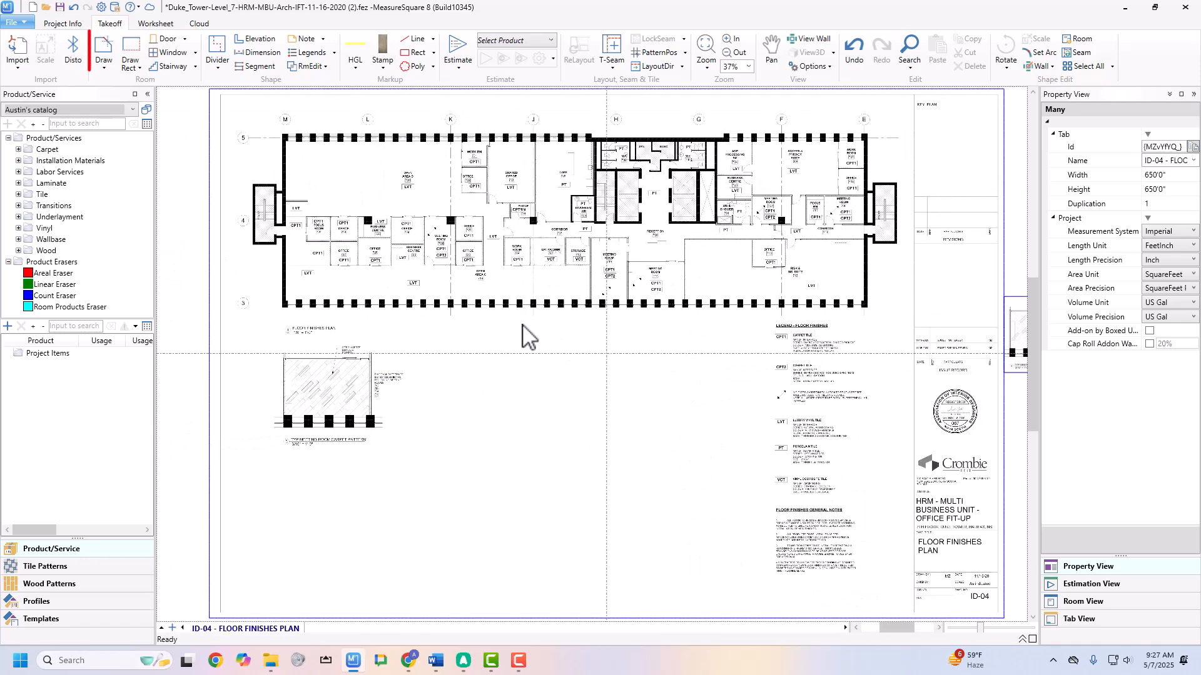
pyautogui.scroll(2, 558, 234)
pyautogui.scroll(-3, 560, 231)
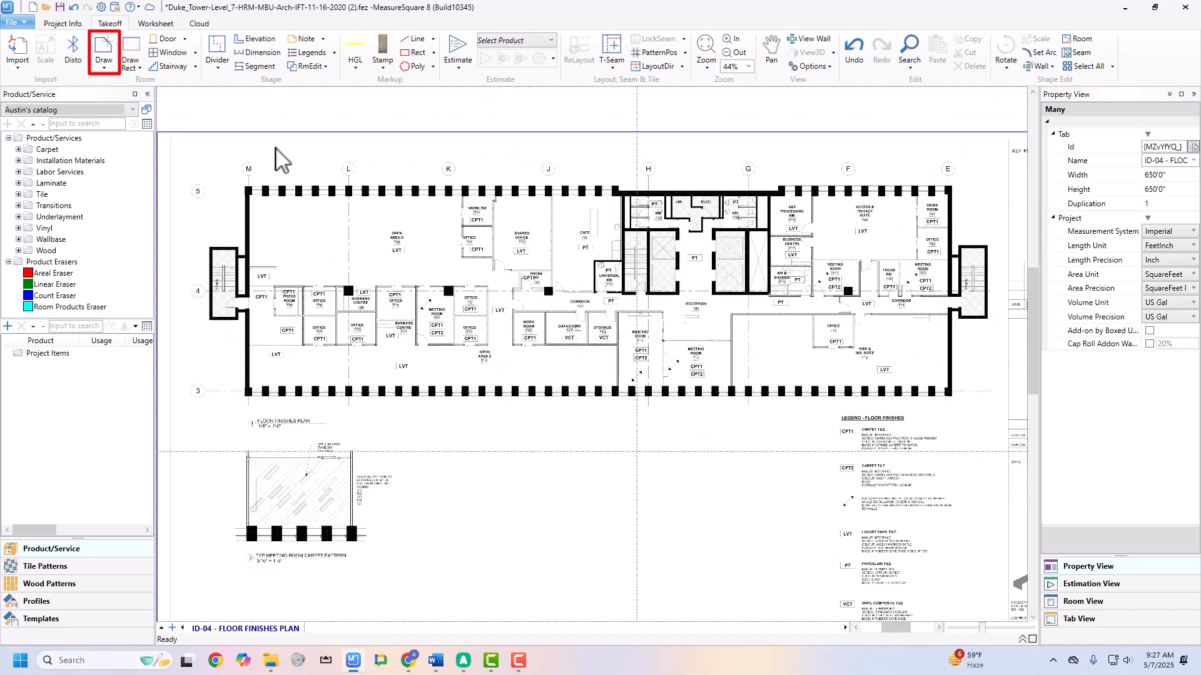
pyautogui.click(104, 51)
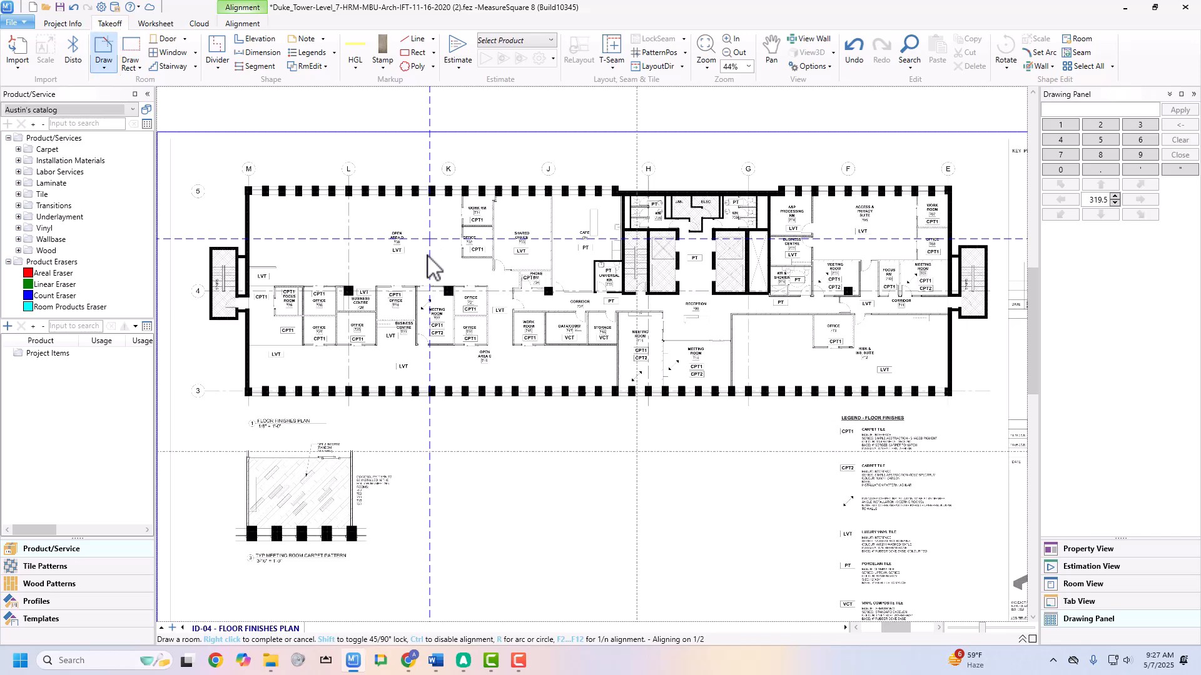
pyautogui.click(243, 23)
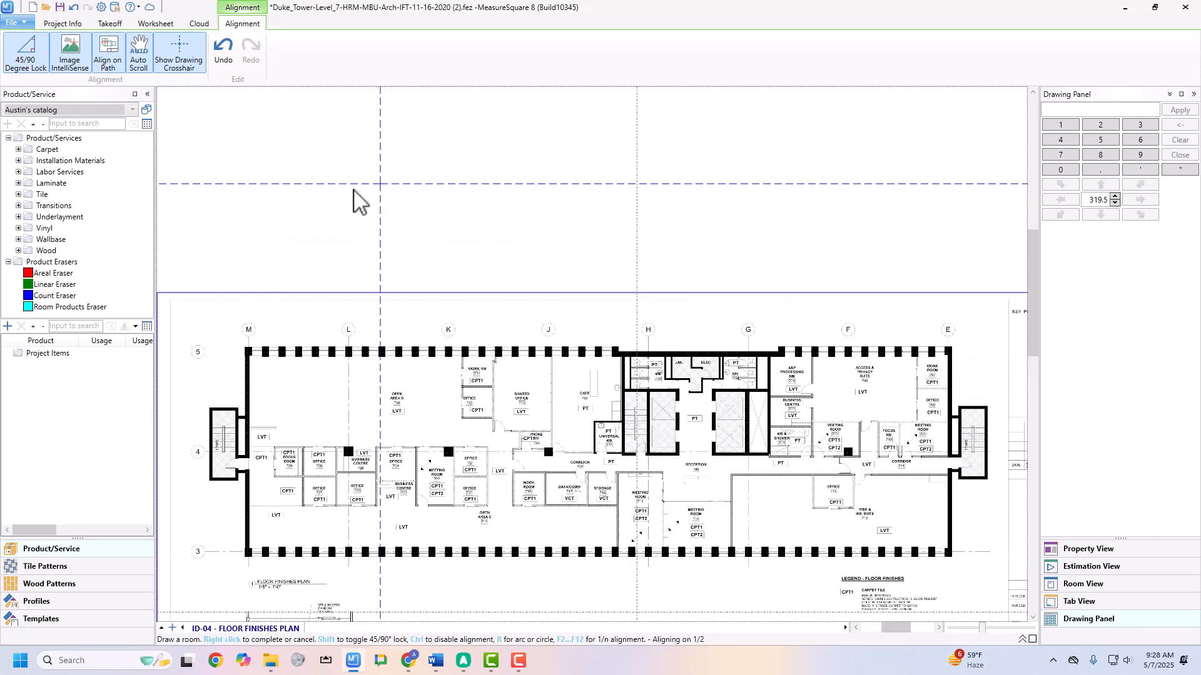
pyautogui.click(142, 63)
# Step: Draw a rectangular room about 8'1" by 8'4" along the inner walls of Focus Room 729
pyautogui.moveTo(493, 457); pyautogui.dragTo(487, 252, button='middle')
pyautogui.scroll(5, 488, 252)
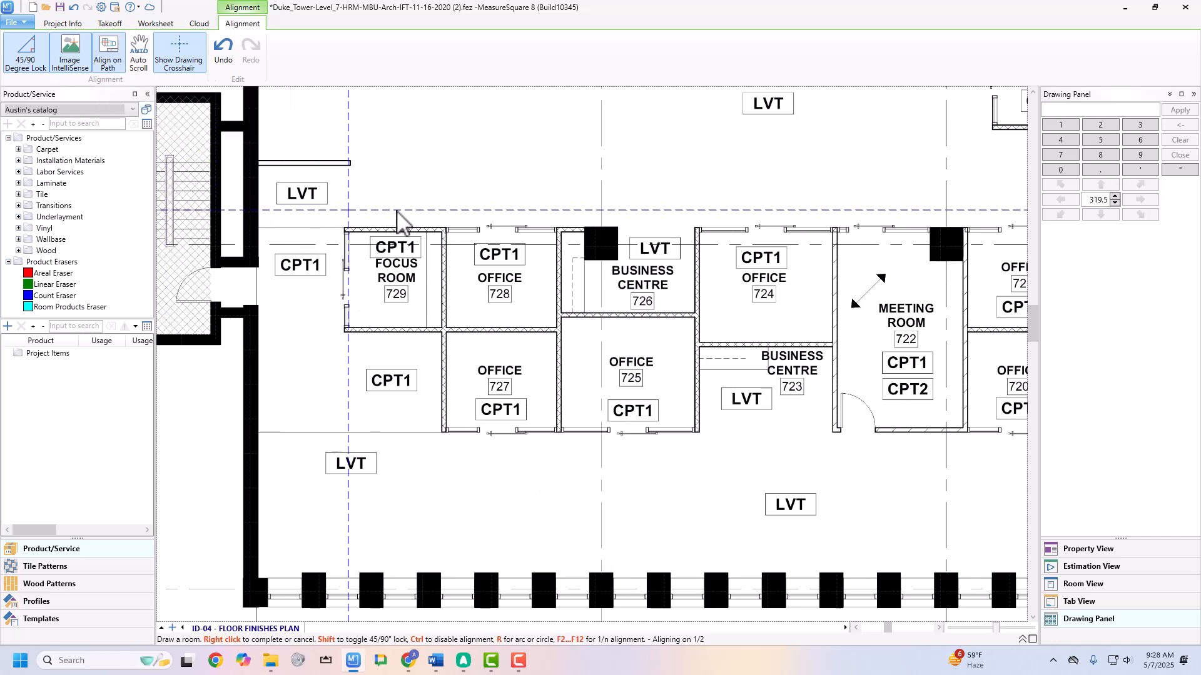
pyautogui.scroll(5, 351, 251)
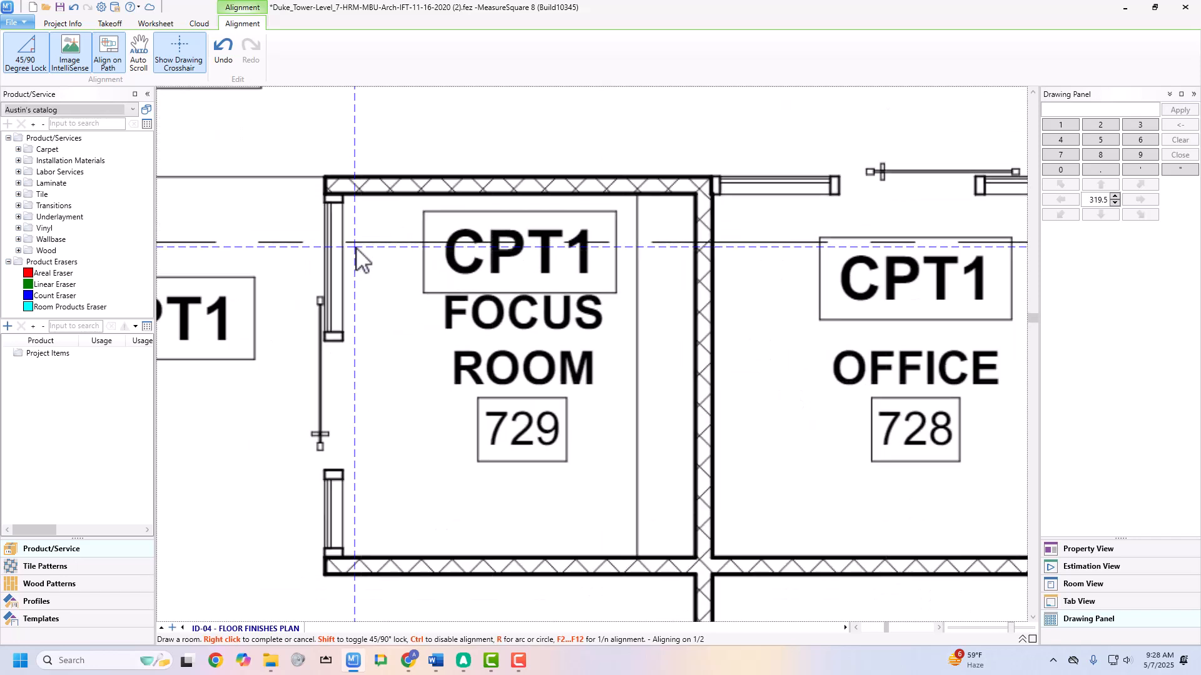
pyautogui.click(343, 195)
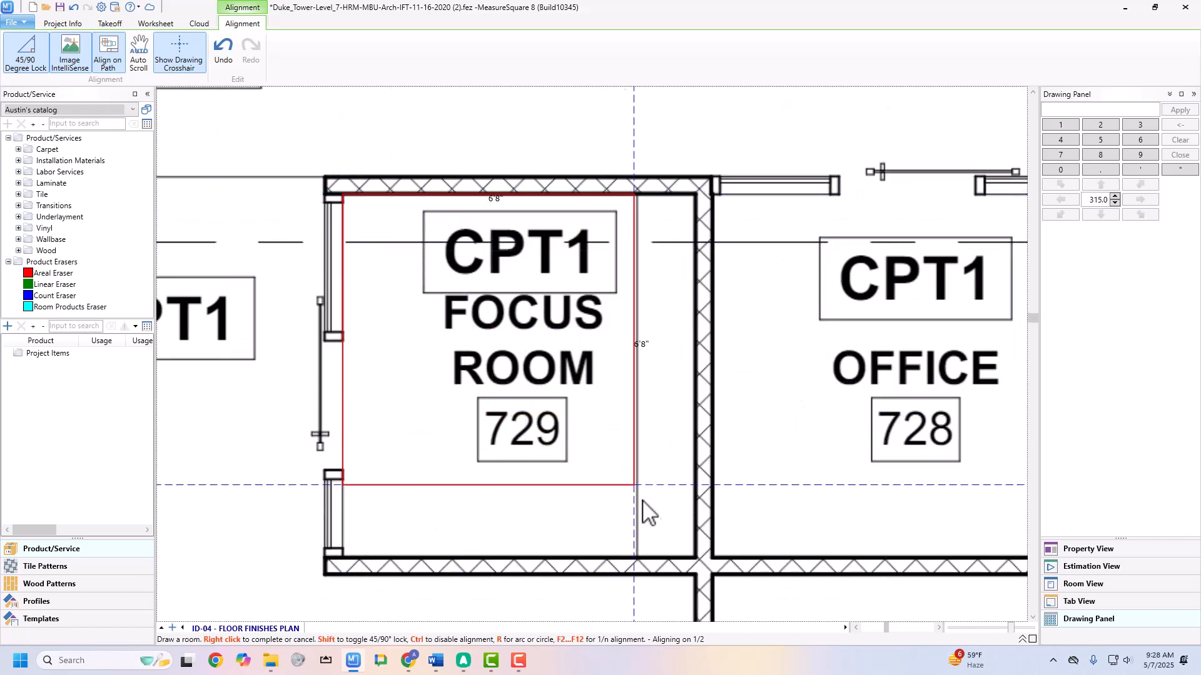
pyautogui.click(695, 557)
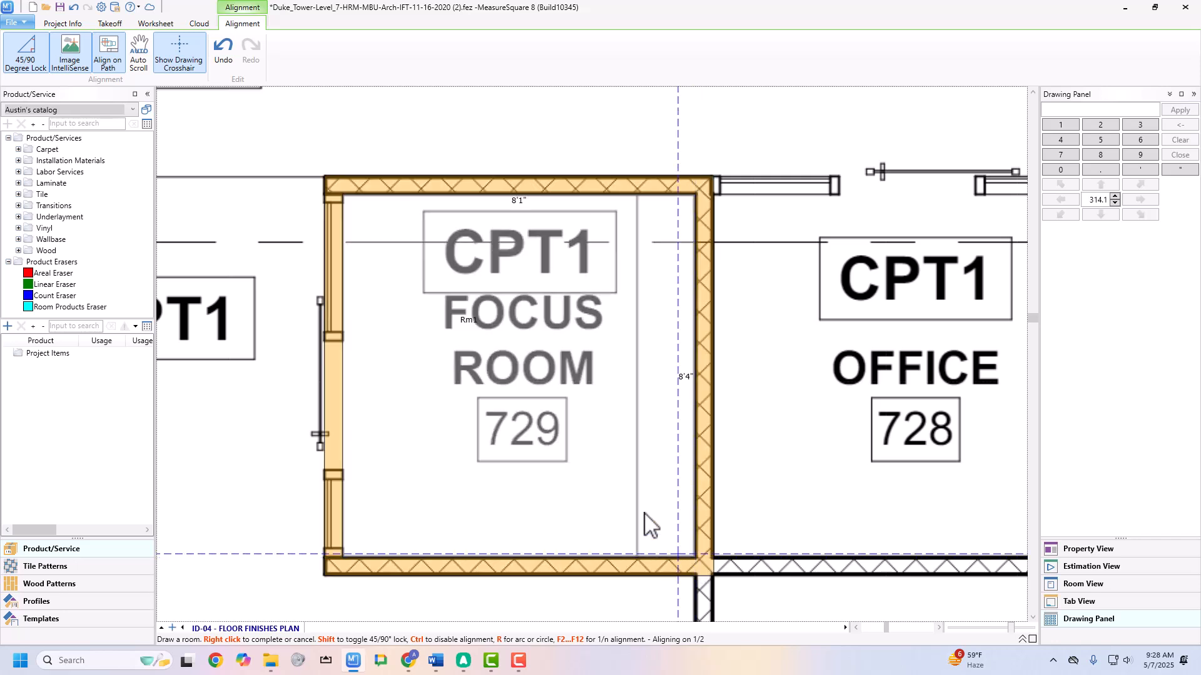
# Step: Draw a rectangular room about 9'7" by 8'4" along the inner walls of Office 728
pyautogui.moveTo(862, 421); pyautogui.dragTo(533, 388, button='middle')
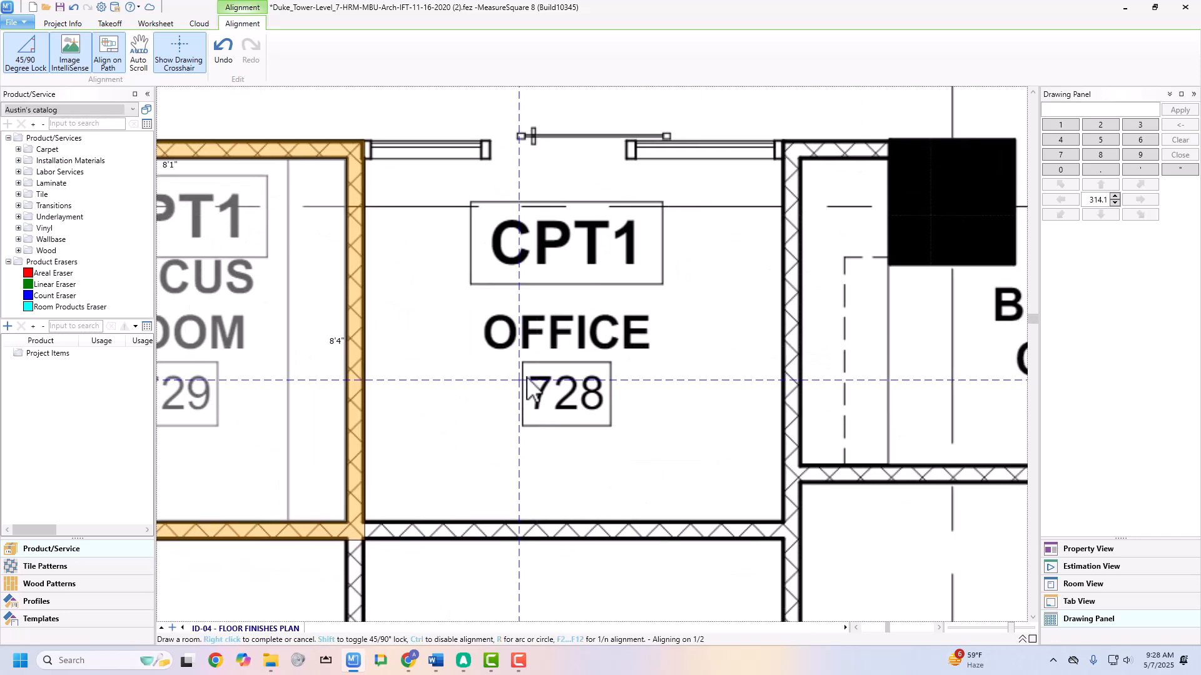
pyautogui.click(783, 160)
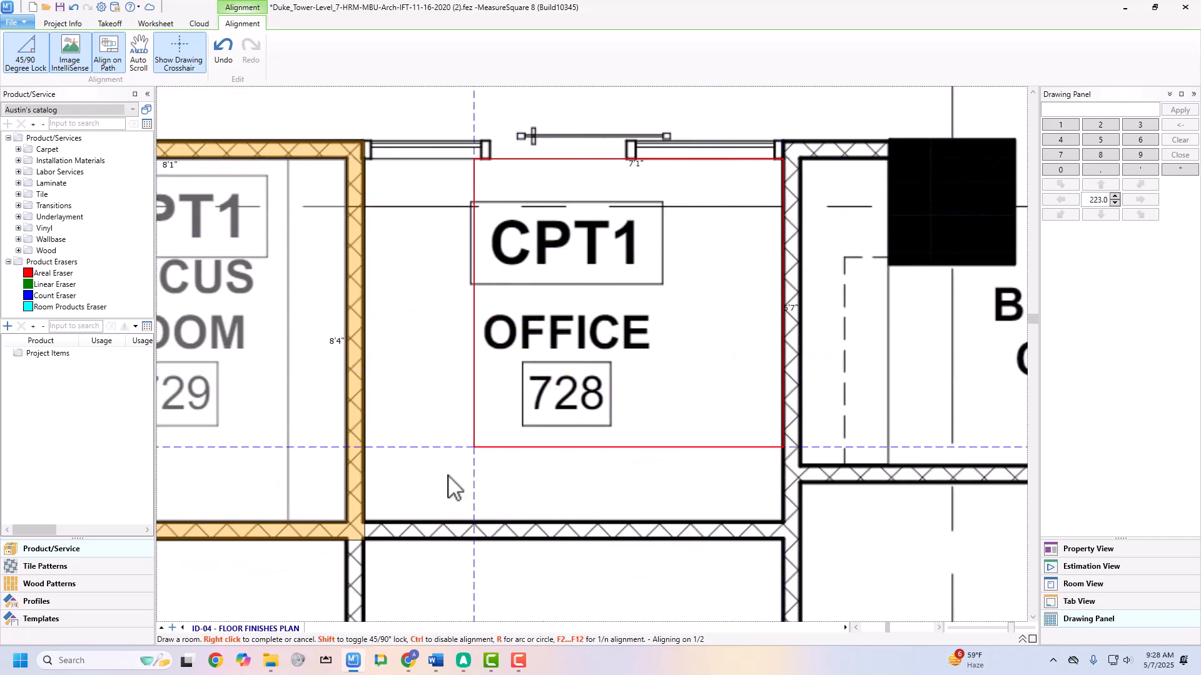
pyautogui.click(365, 523)
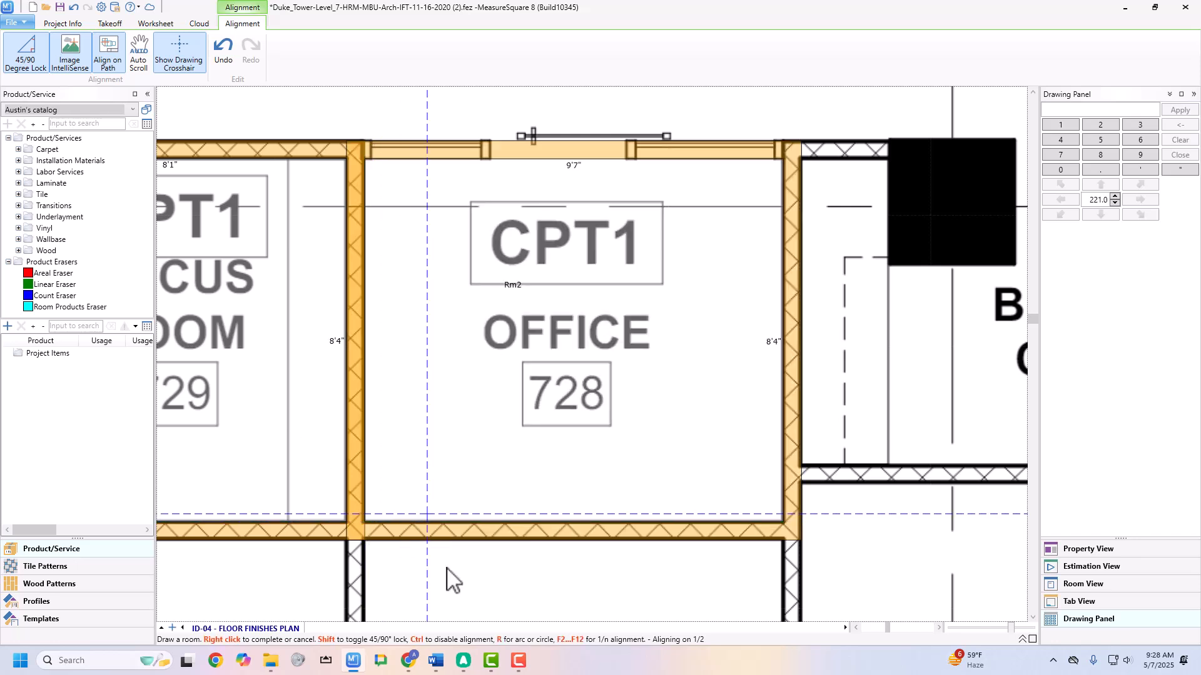
# Step: Draw a rectangular room between opposite inner corners of Office 727, directly below Office 728
pyautogui.scroll(-5, 432, 539)
pyautogui.click(807, 244)
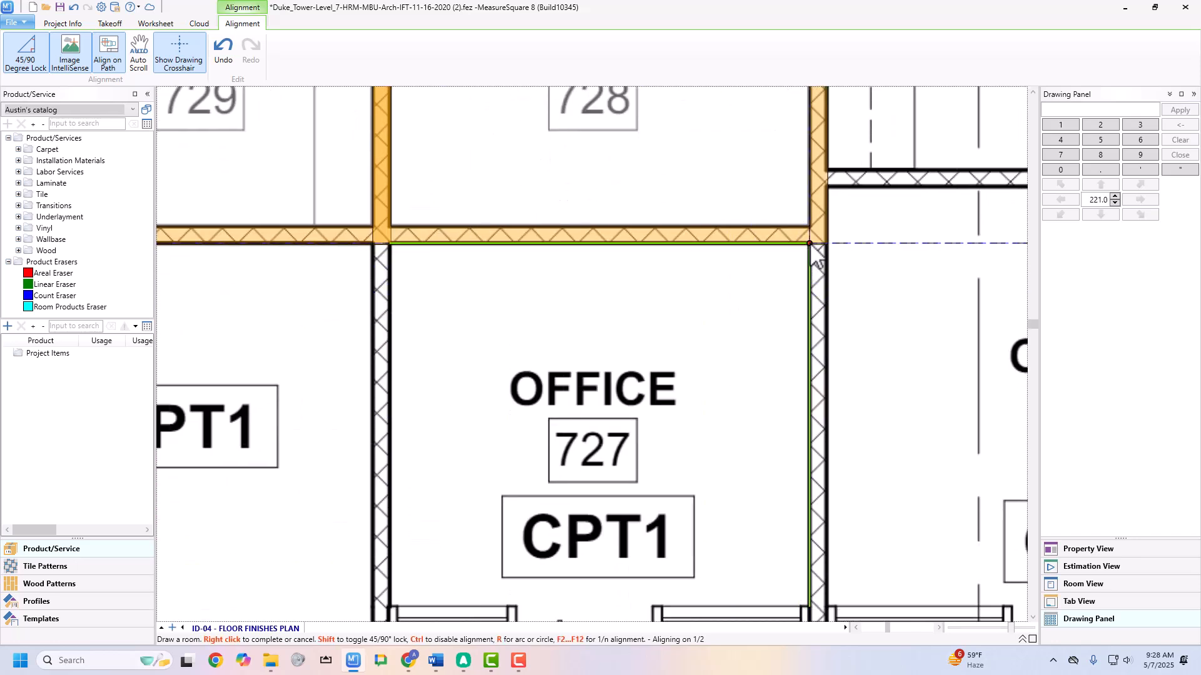
pyautogui.scroll(-3, 550, 509)
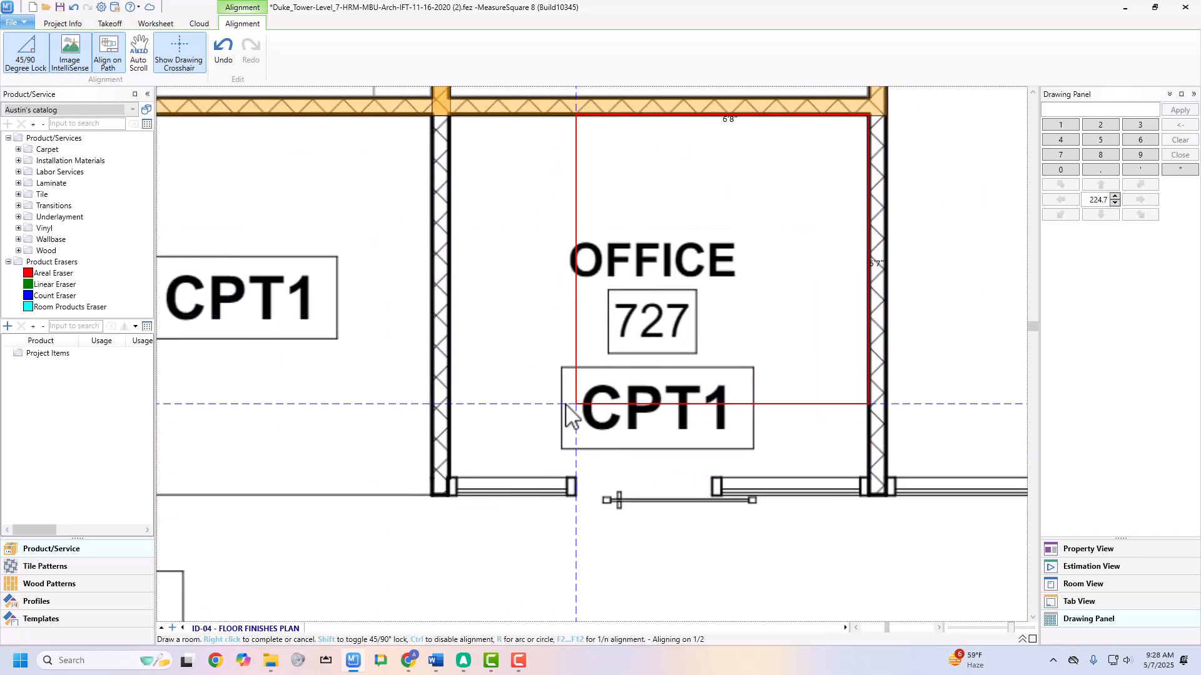
pyautogui.click(450, 478)
pyautogui.moveTo(302, 308); pyautogui.dragTo(576, 374, button='middle')
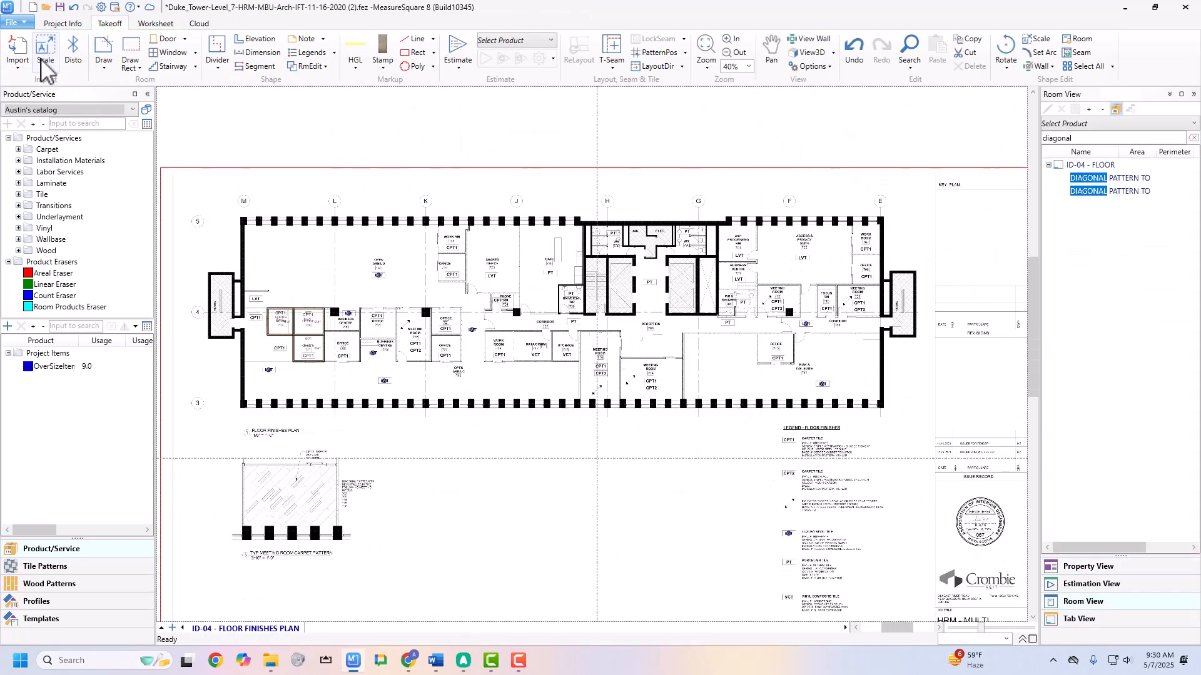
# Step: Load the cave_creek_medical_center PDF for import at image size 10000 in grayscale, with PDF text and path reading enabled
pyautogui.click(22, 62)
pyautogui.click(219, 125)
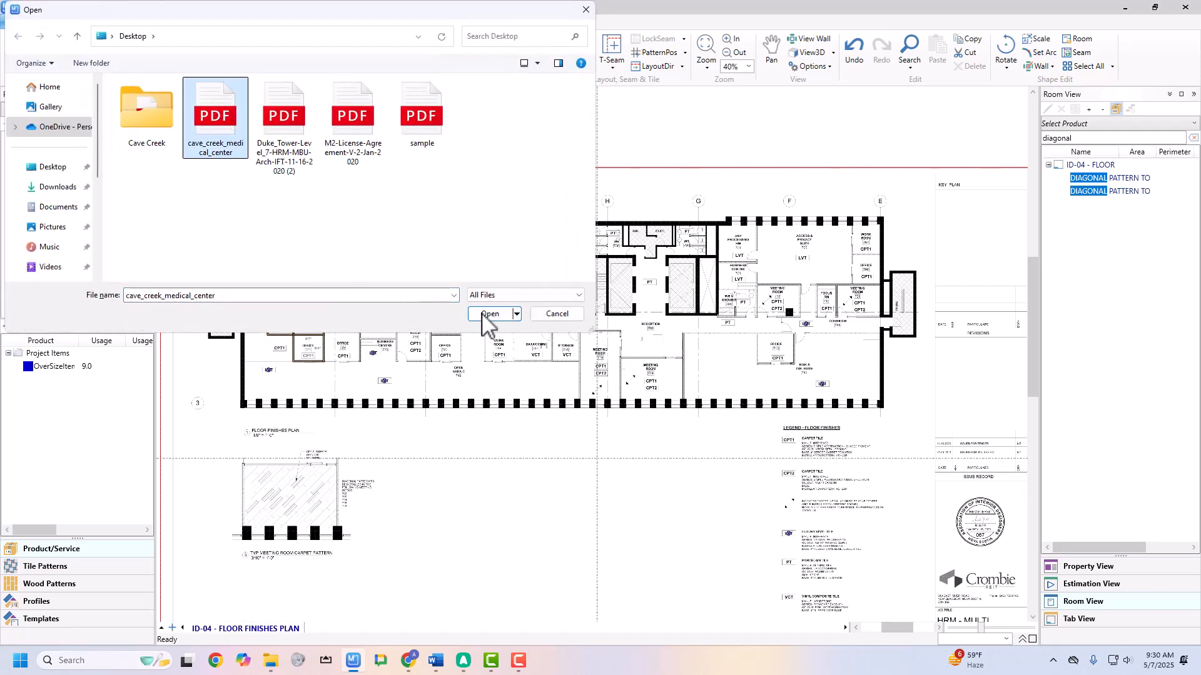
pyautogui.click(486, 309)
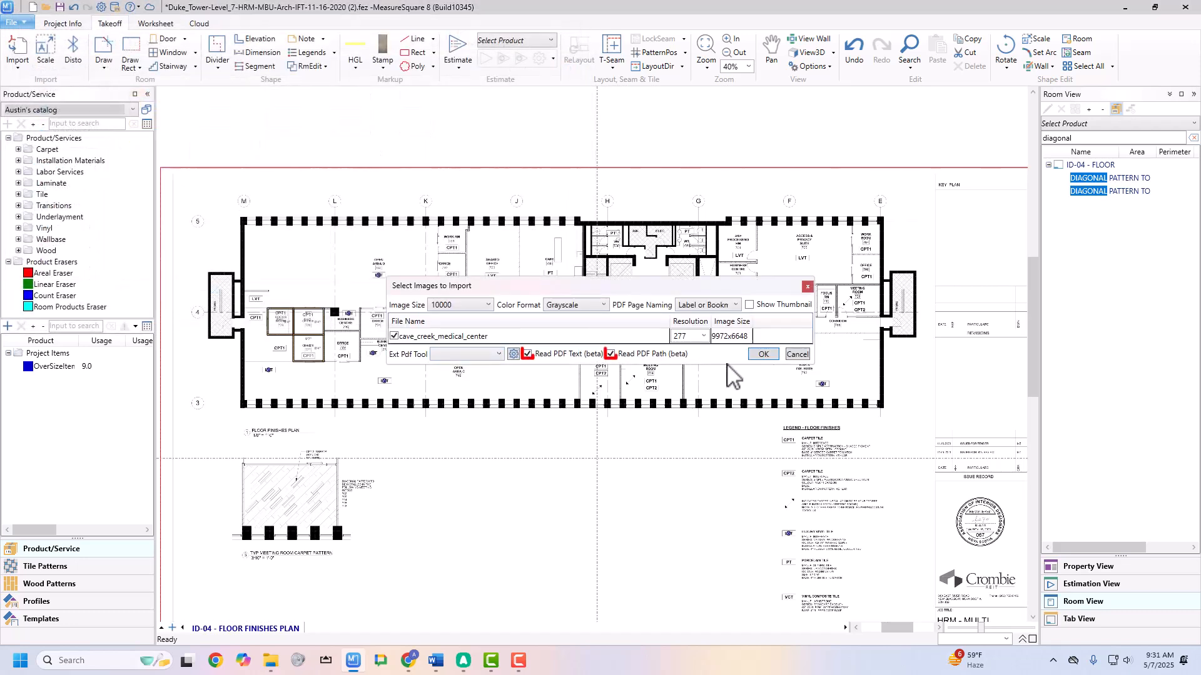
pyautogui.click(760, 356)
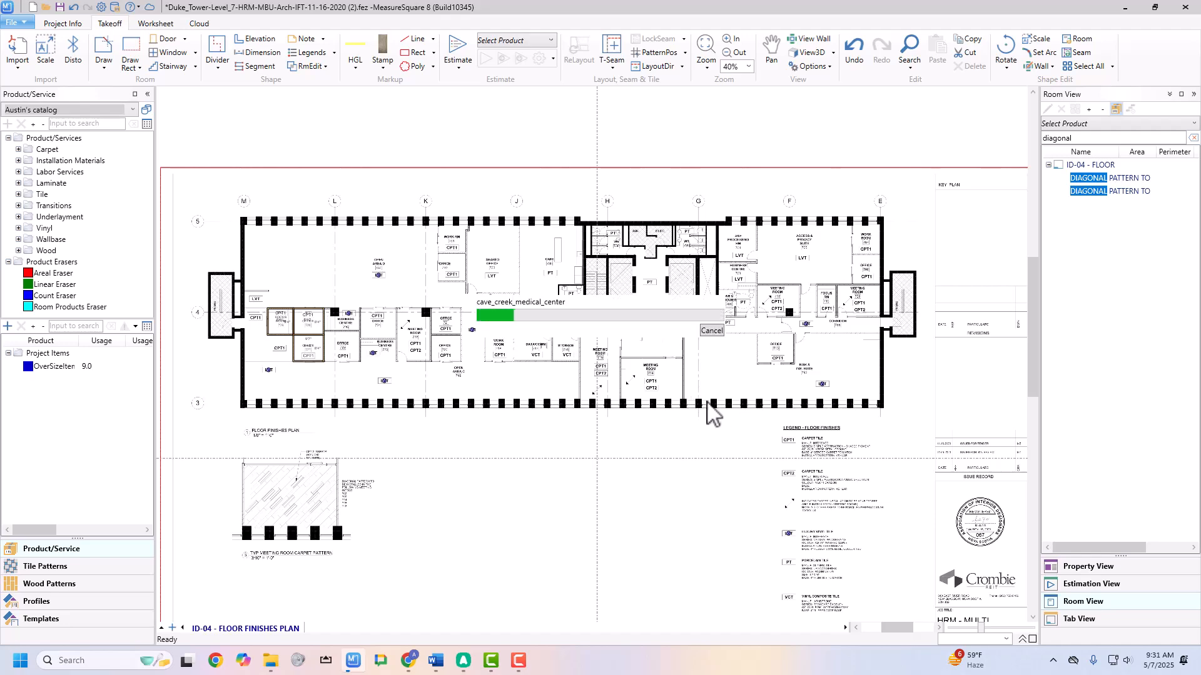
# Step: Set the cave_creek_medical_center plan's blueprint scale to 1/4" = 1'-0" and import it to a new tab
pyautogui.scroll(5, 475, 450)
pyautogui.scroll(1, 463, 454)
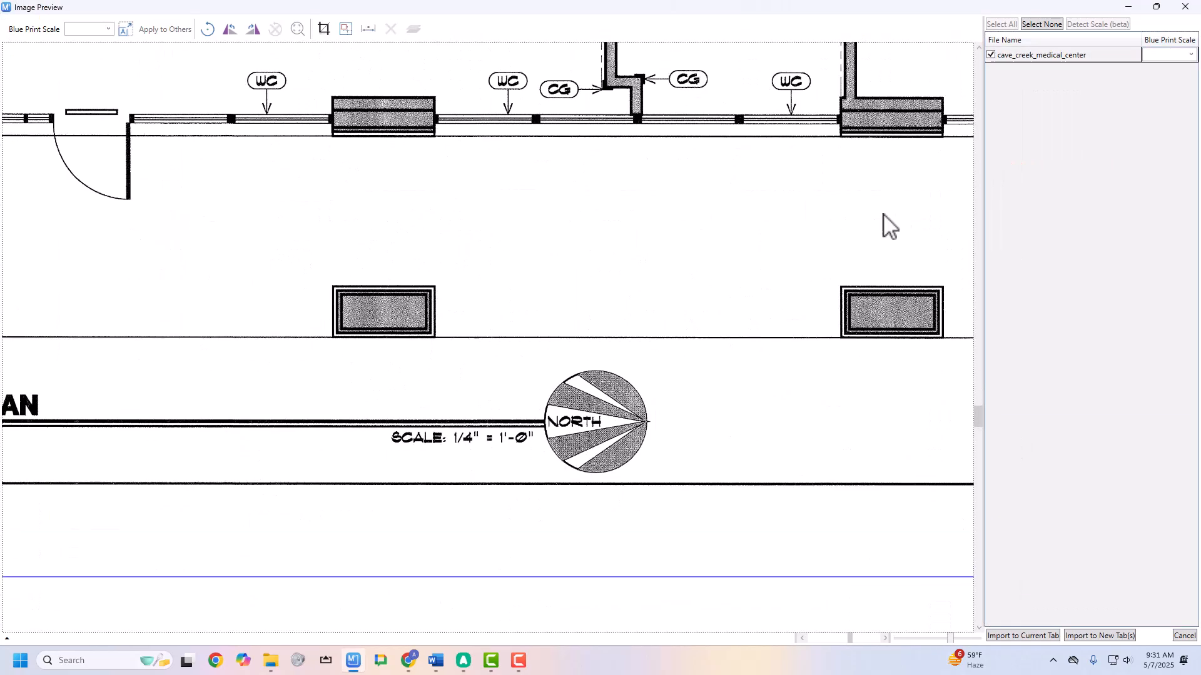
pyautogui.click(1186, 54)
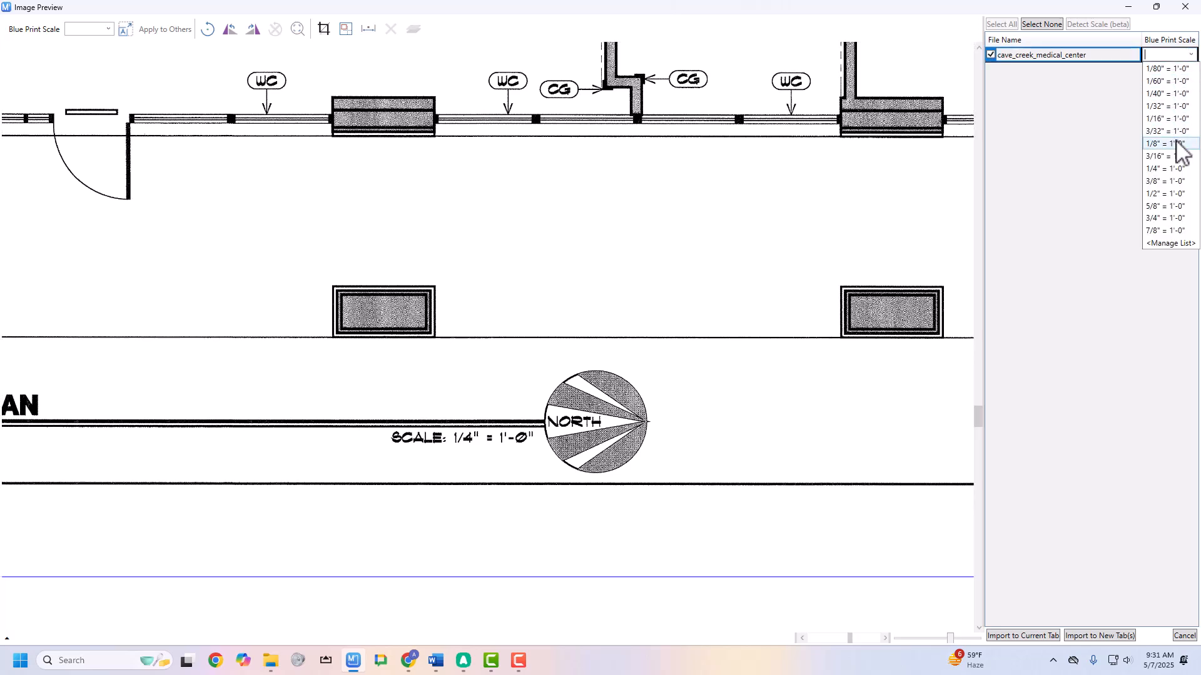
pyautogui.click(1171, 169)
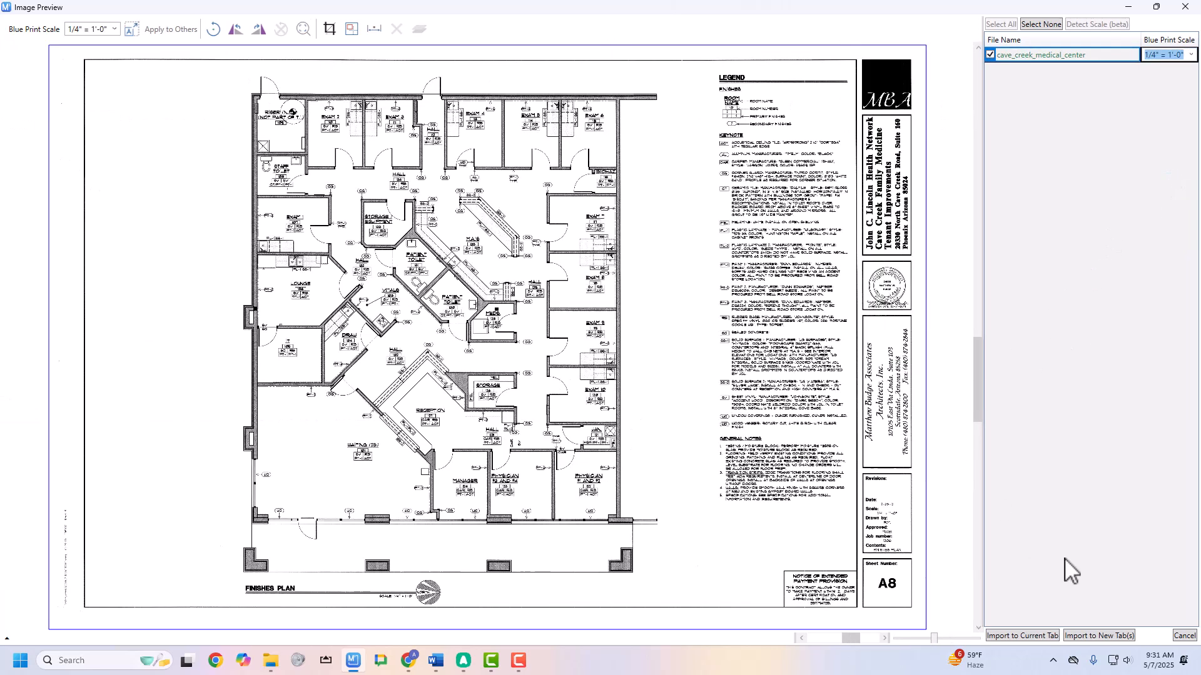
pyautogui.click(1097, 636)
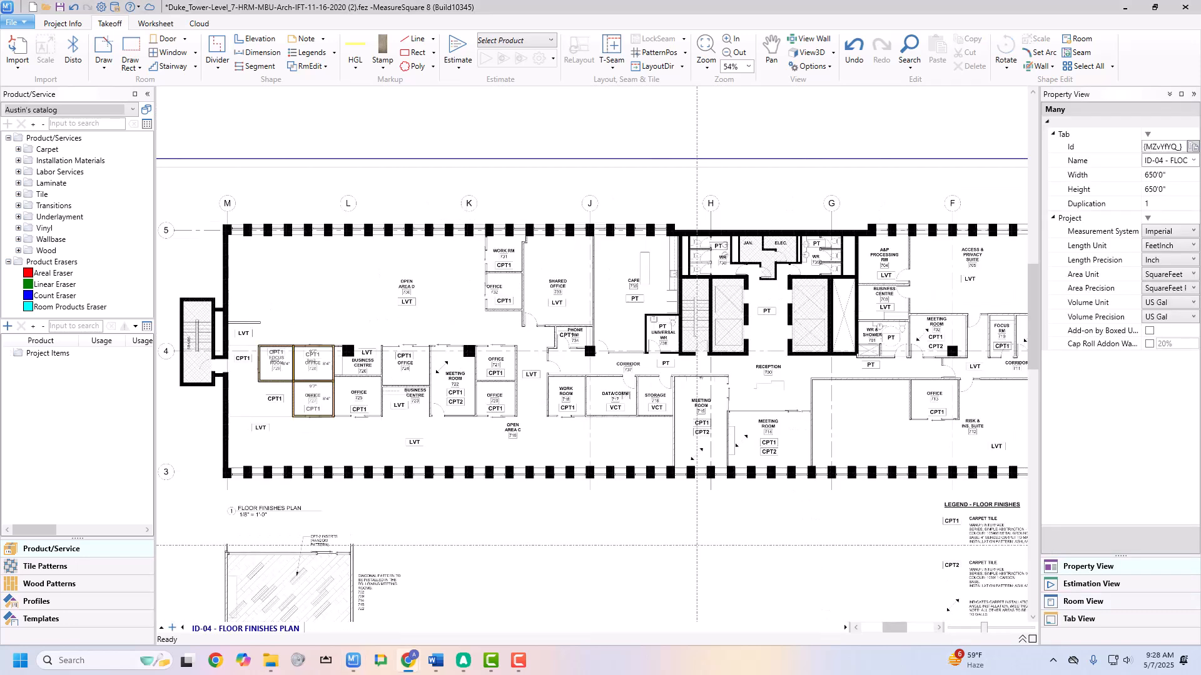
# Step: Run Image OCR on the cropped meeting room carpet pattern detail beside the floor finishes plan and dismiss the completion message
pyautogui.moveTo(914, 377); pyautogui.dragTo(594, 345, button='middle')
pyautogui.moveTo(885, 325); pyautogui.dragTo(598, 298, button='middle')
pyautogui.scroll(-1, 700, 409)
pyautogui.moveTo(731, 478); pyautogui.dragTo(663, 363, button='middle')
pyautogui.click(663, 341)
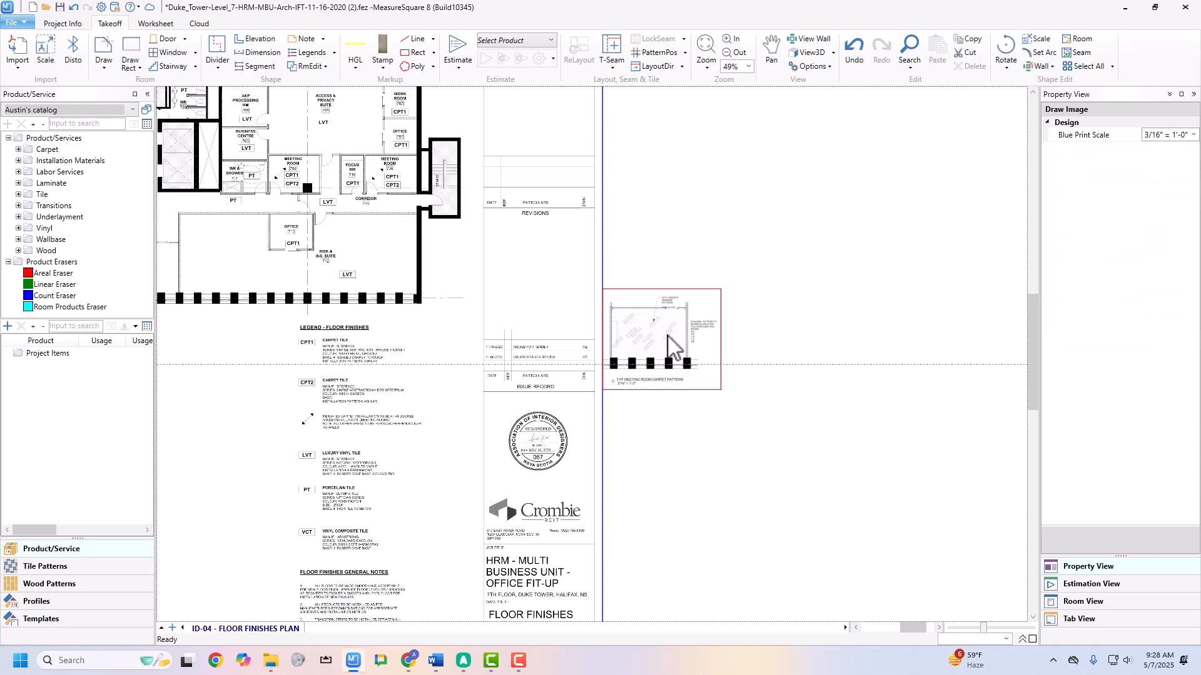
pyautogui.rightClick(680, 351)
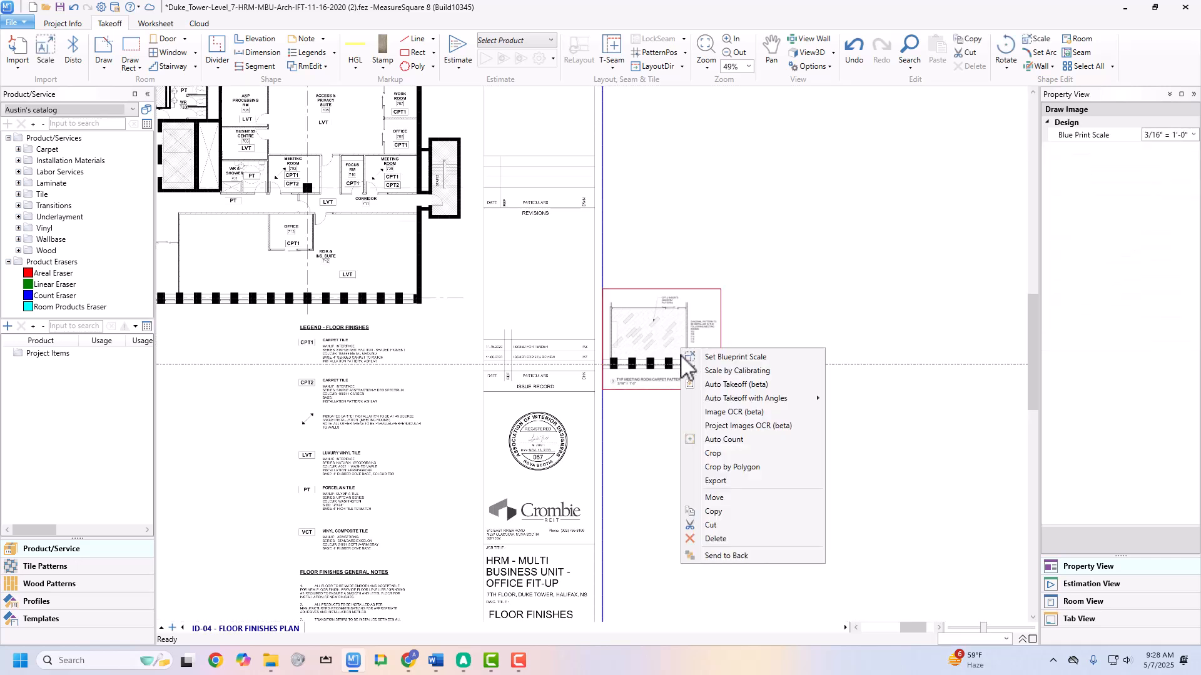
pyautogui.click(775, 416)
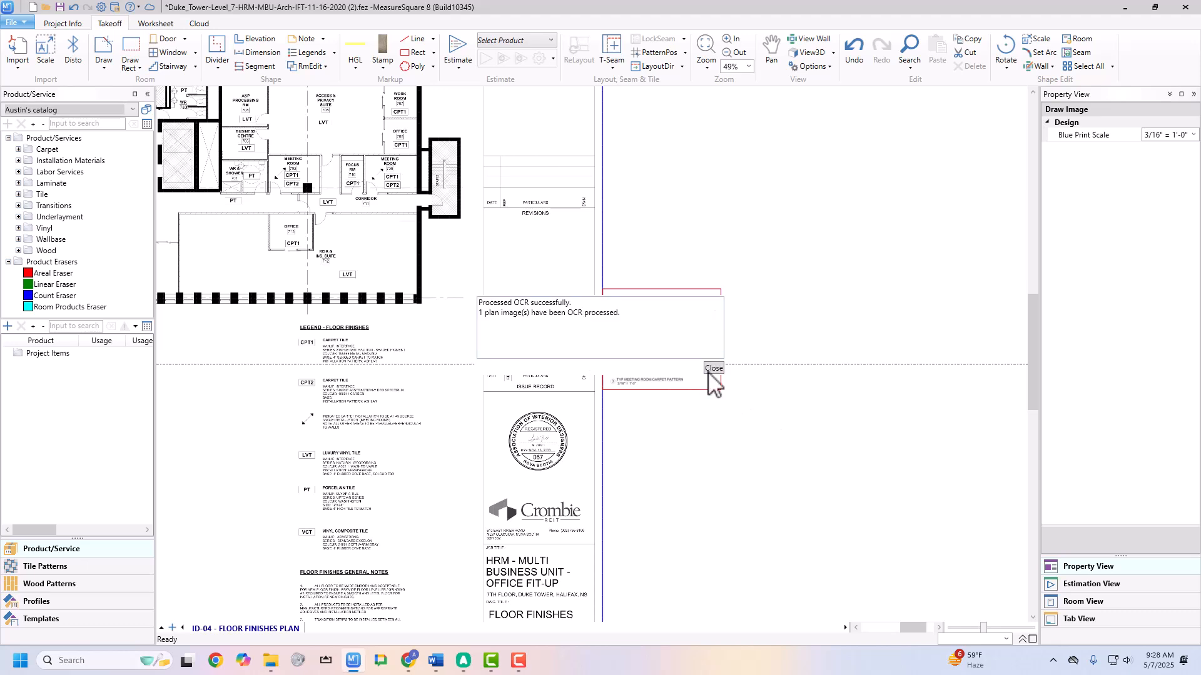
pyautogui.click(713, 368)
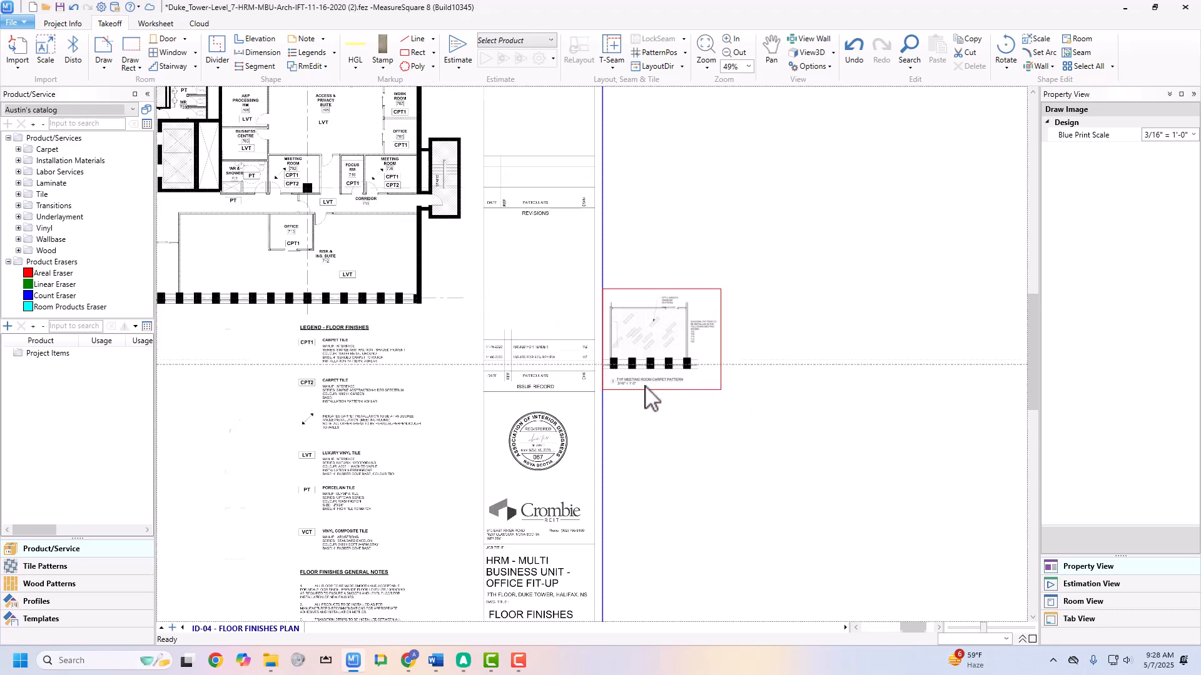
# Step: Select the recognized text of the diagonal pattern note beside the carpet detail, and clear the selection
pyautogui.scroll(5, 667, 395)
pyautogui.moveTo(820, 298); pyautogui.dragTo(729, 404, button='middle')
pyautogui.moveTo(711, 200); pyautogui.dragTo(844, 383)
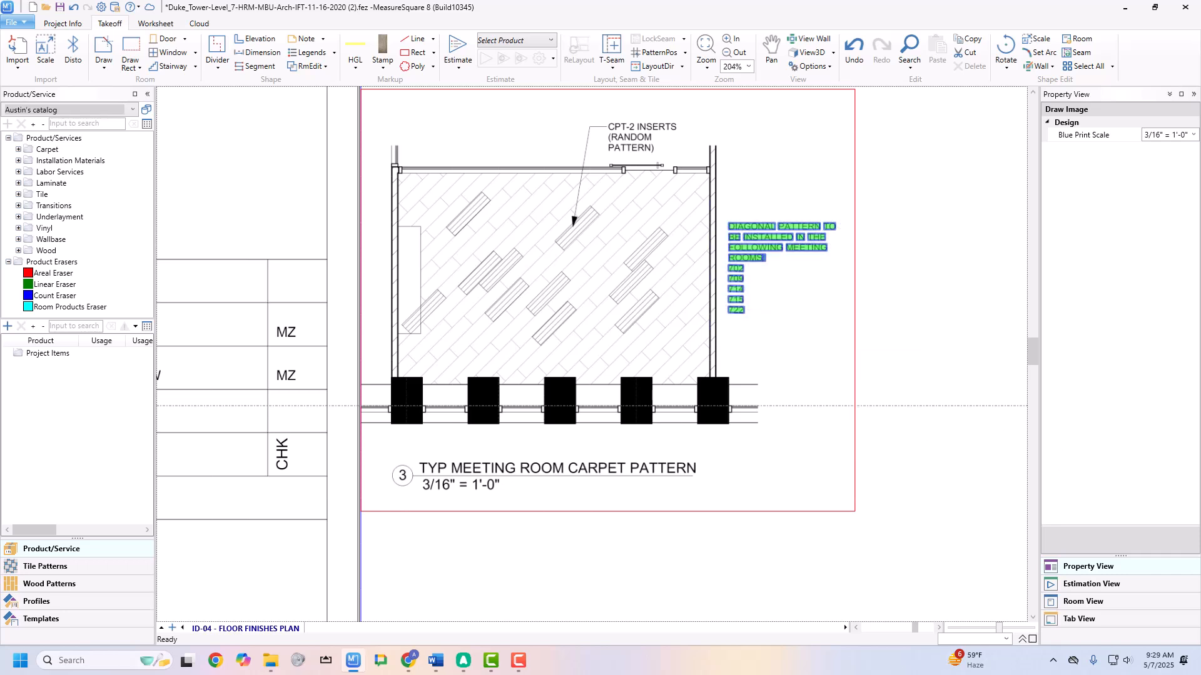
pyautogui.click(684, 311)
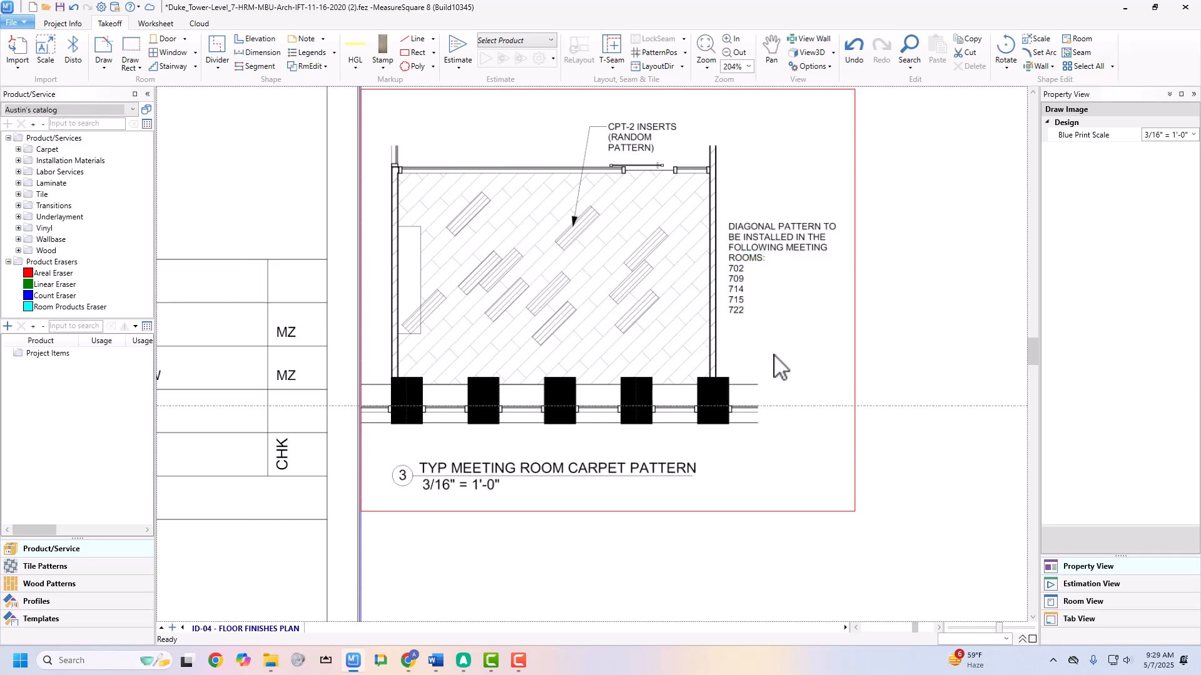
# Step: Search the project's rooms and plan text for "diagonal" and go to the second matching pattern note
pyautogui.scroll(-3, 778, 362)
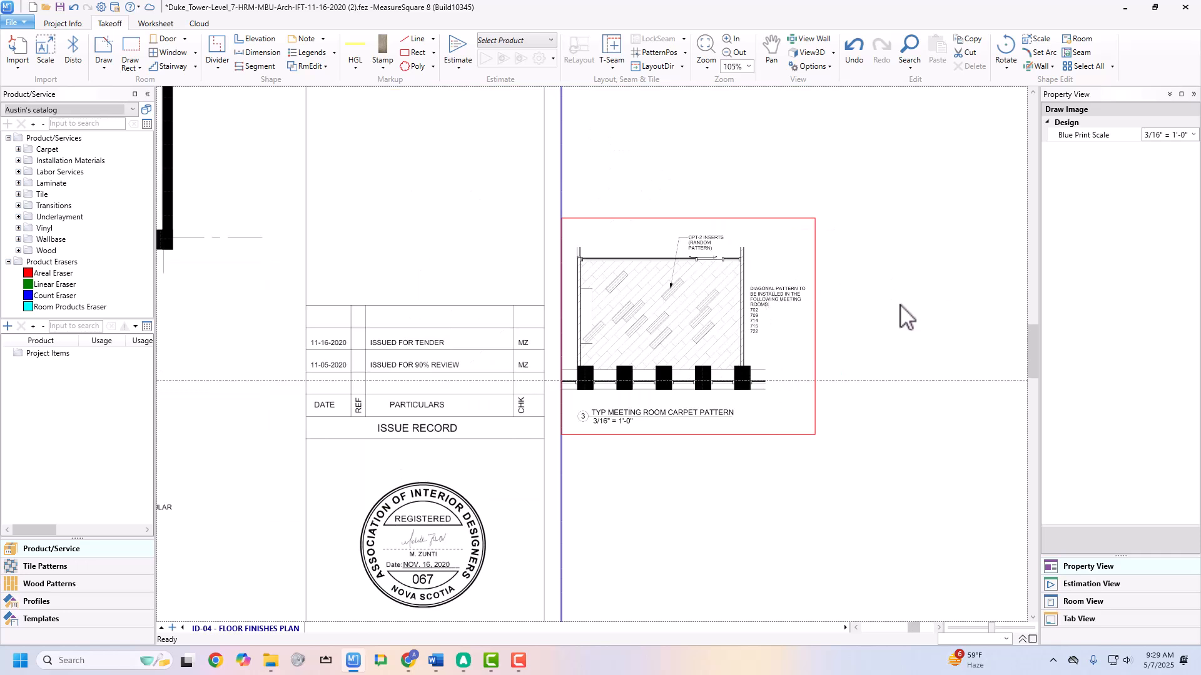
pyautogui.click(1088, 602)
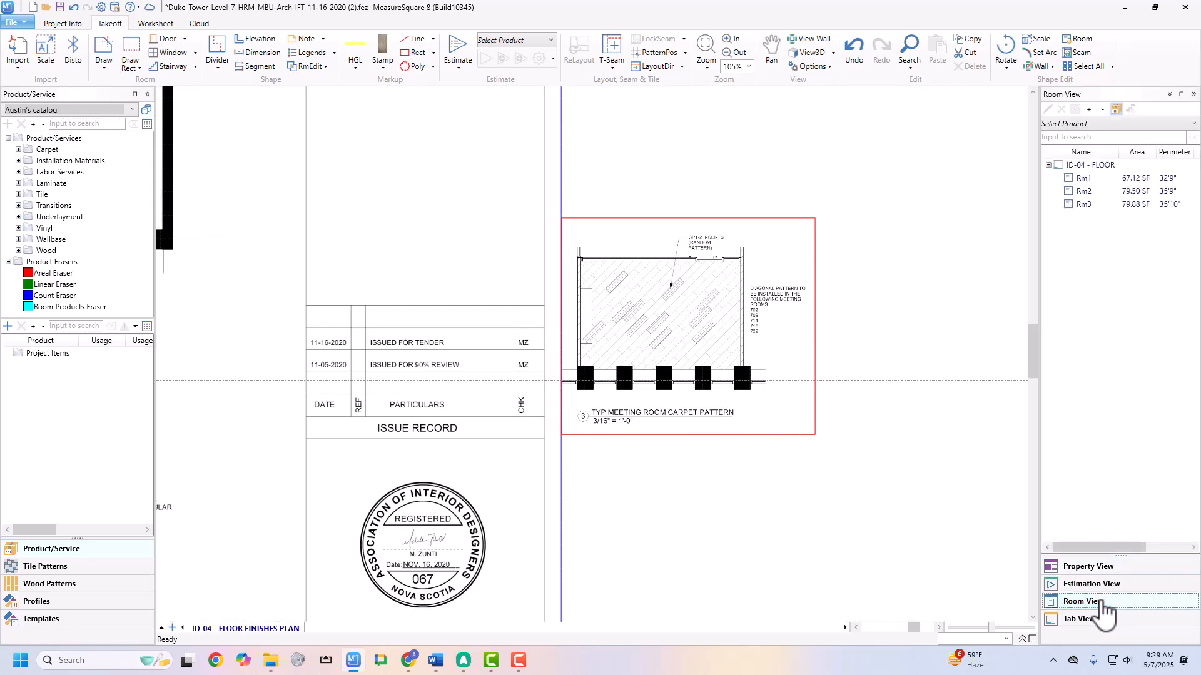
pyautogui.click(1088, 137)
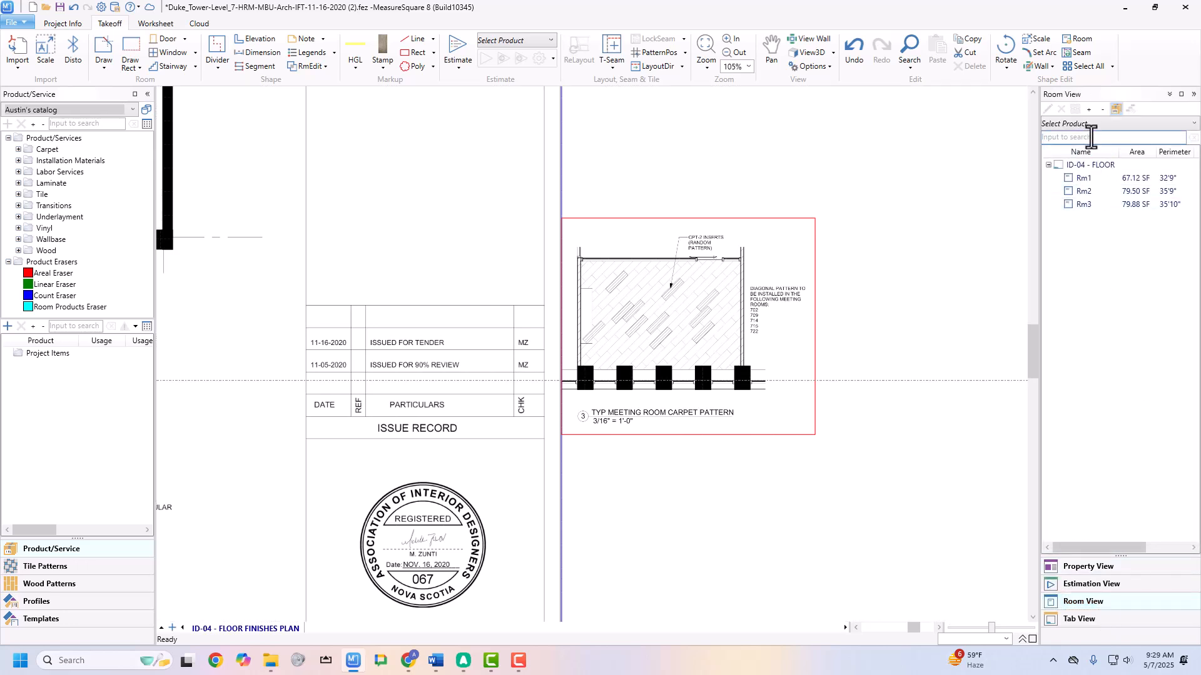
pyautogui.write('diagonal')
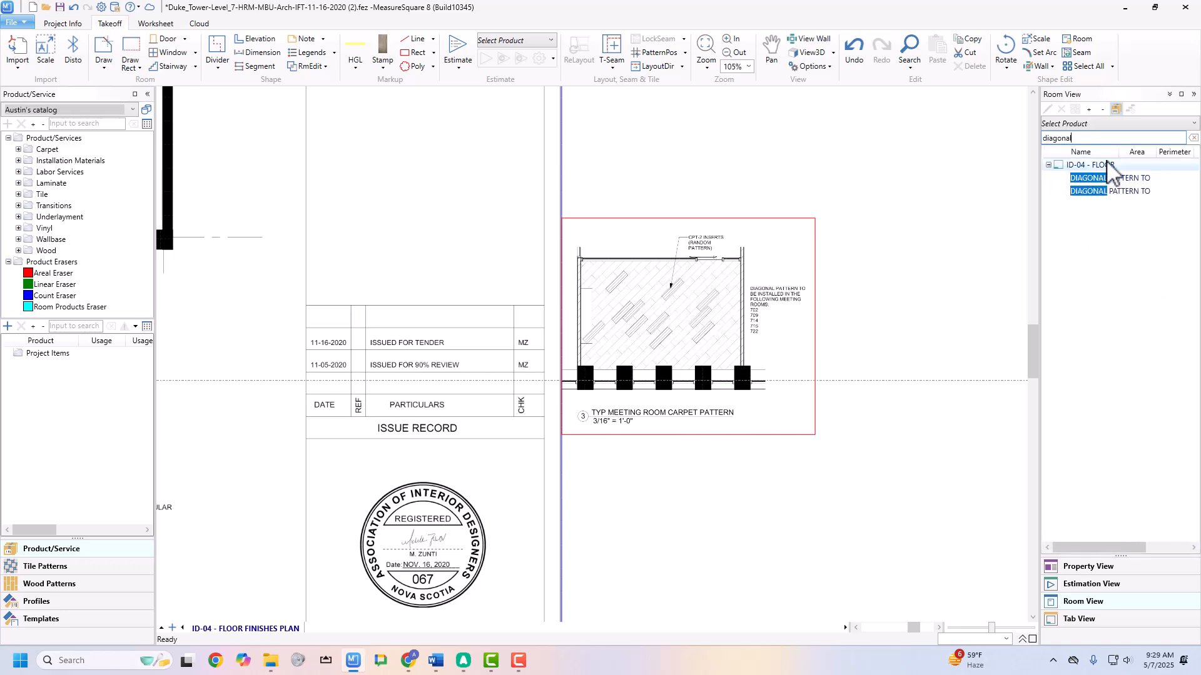
pyautogui.click(1119, 192)
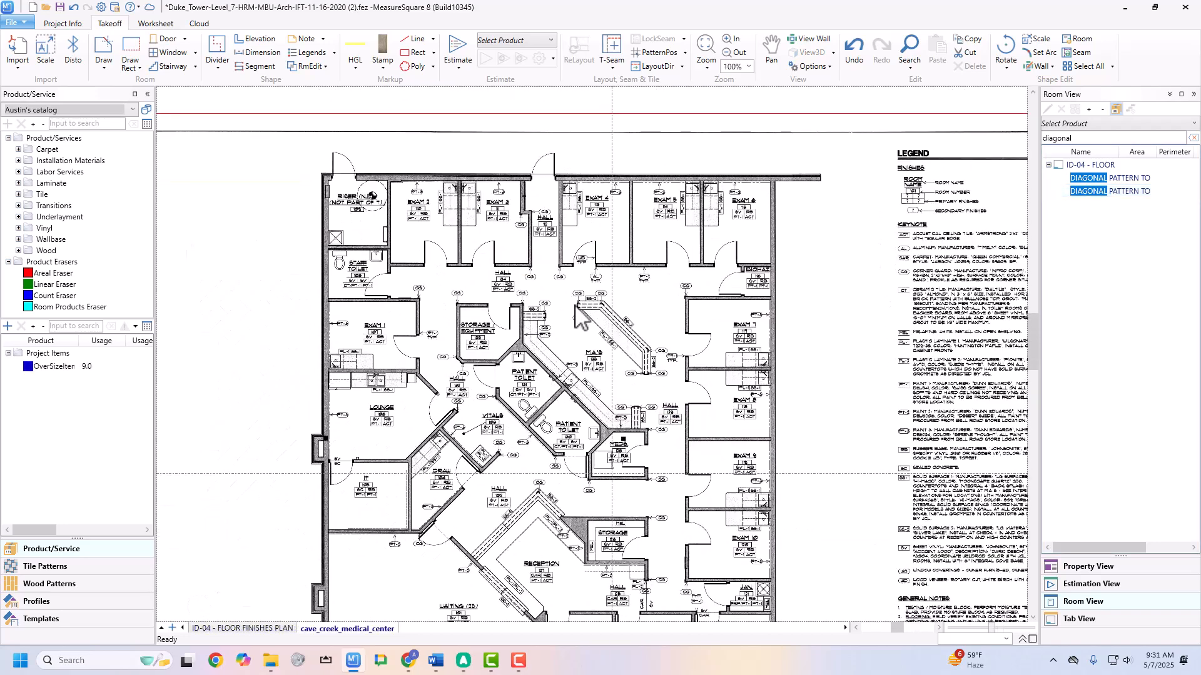
# Step: Run Auto Count on the cave_creek_medical_center plan using a CG tag as the sample, searching the current tab with 90 degrees adaption
pyautogui.scroll(5, 576, 306)
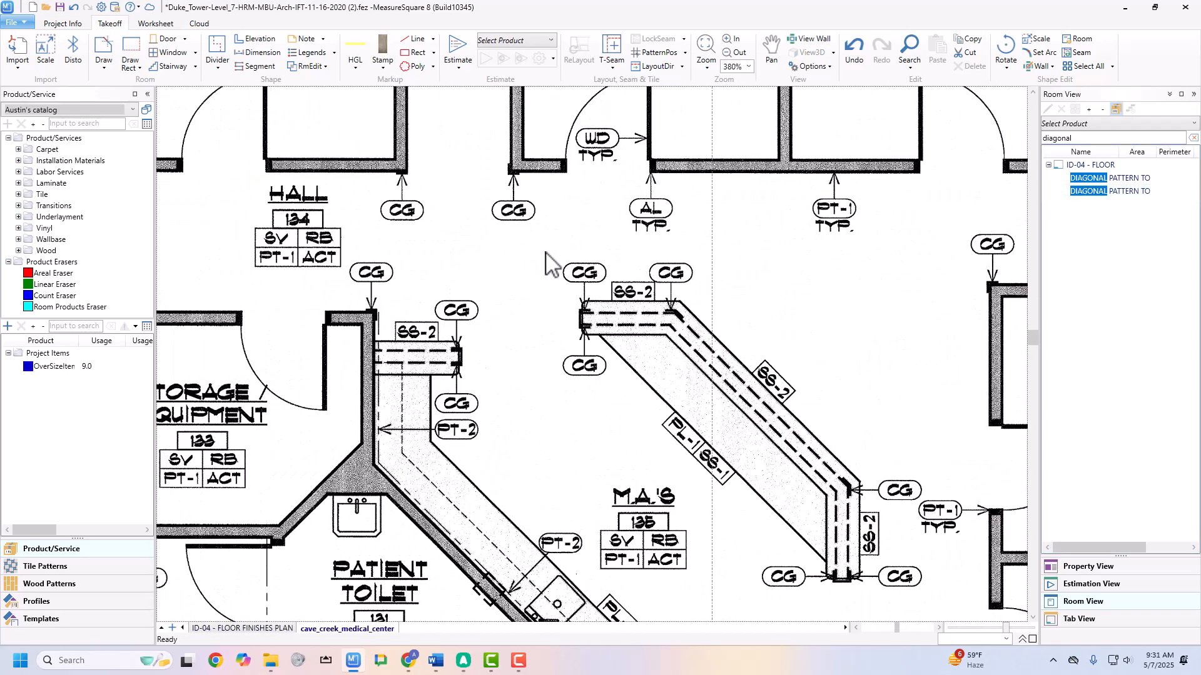
pyautogui.scroll(2, 484, 200)
pyautogui.rightClick(622, 328)
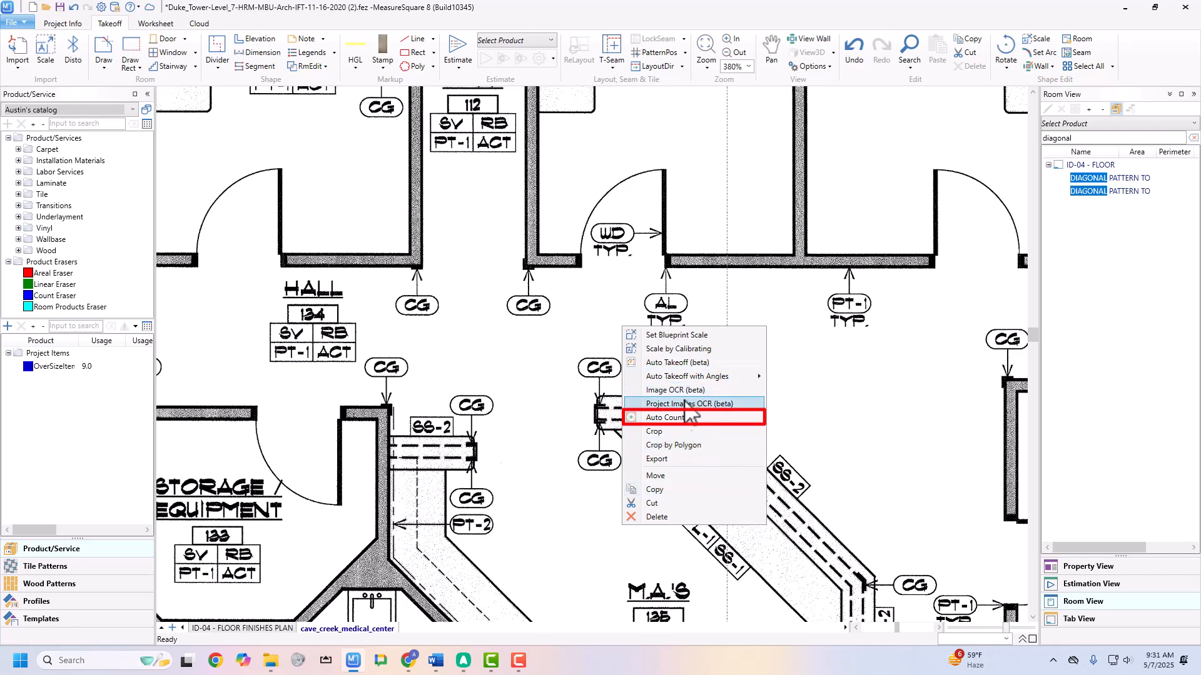
pyautogui.click(674, 418)
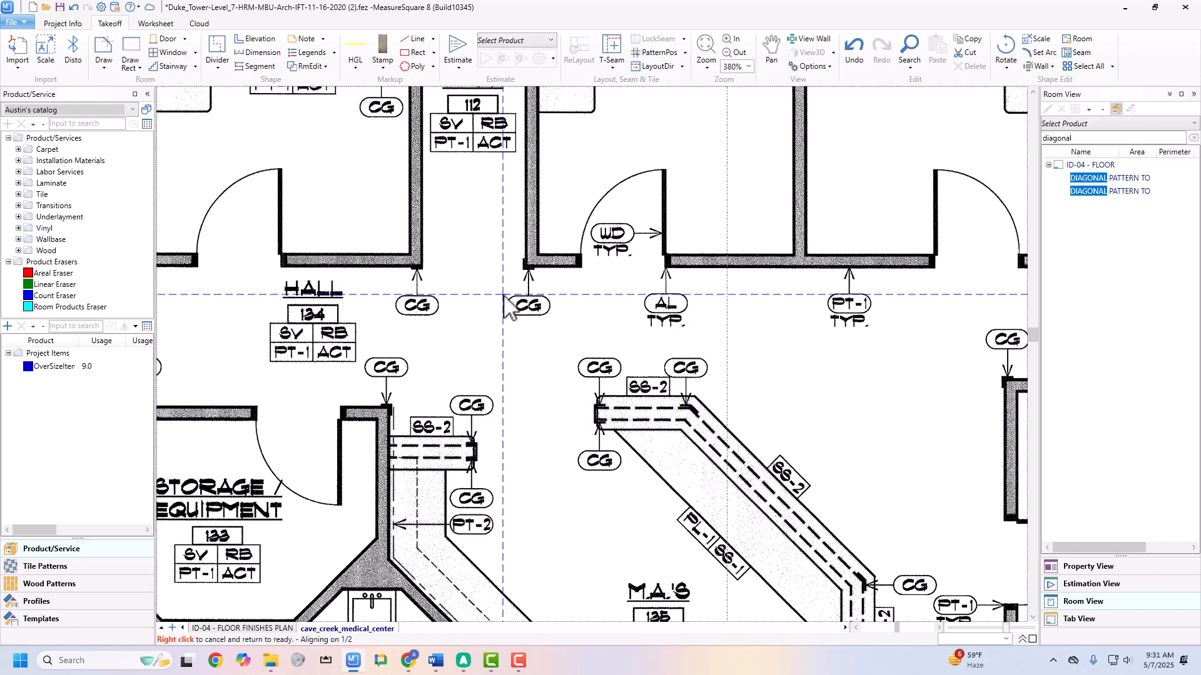
pyautogui.moveTo(573, 352); pyautogui.dragTo(627, 384)
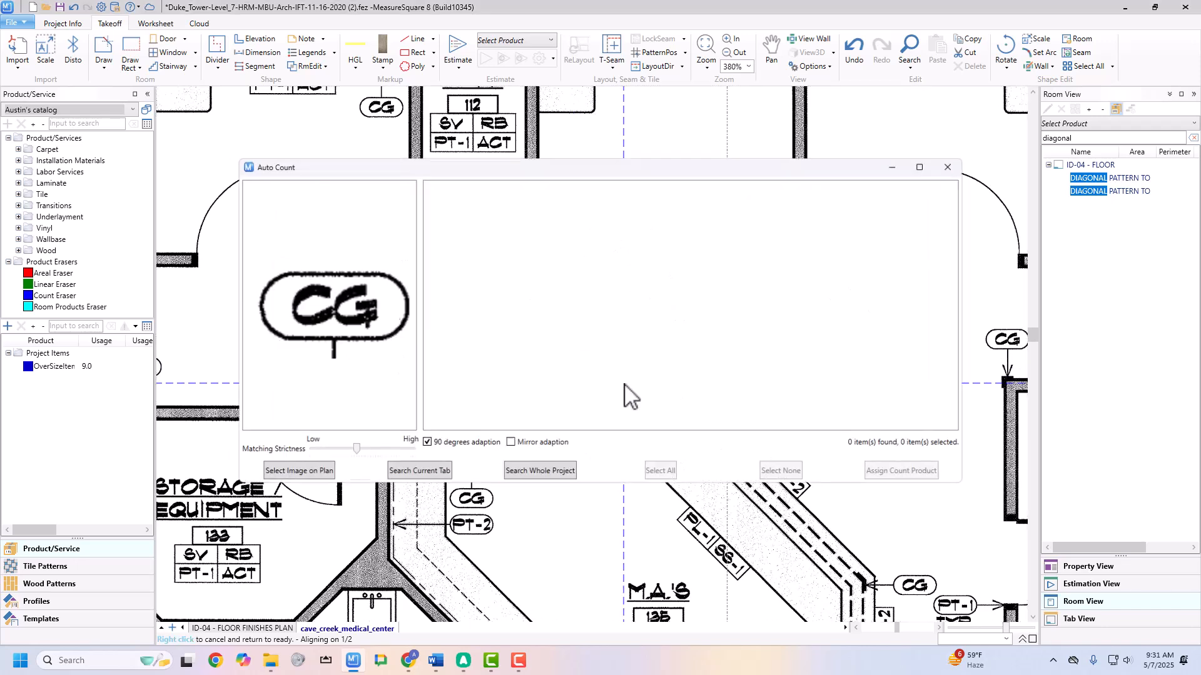
pyautogui.click(416, 474)
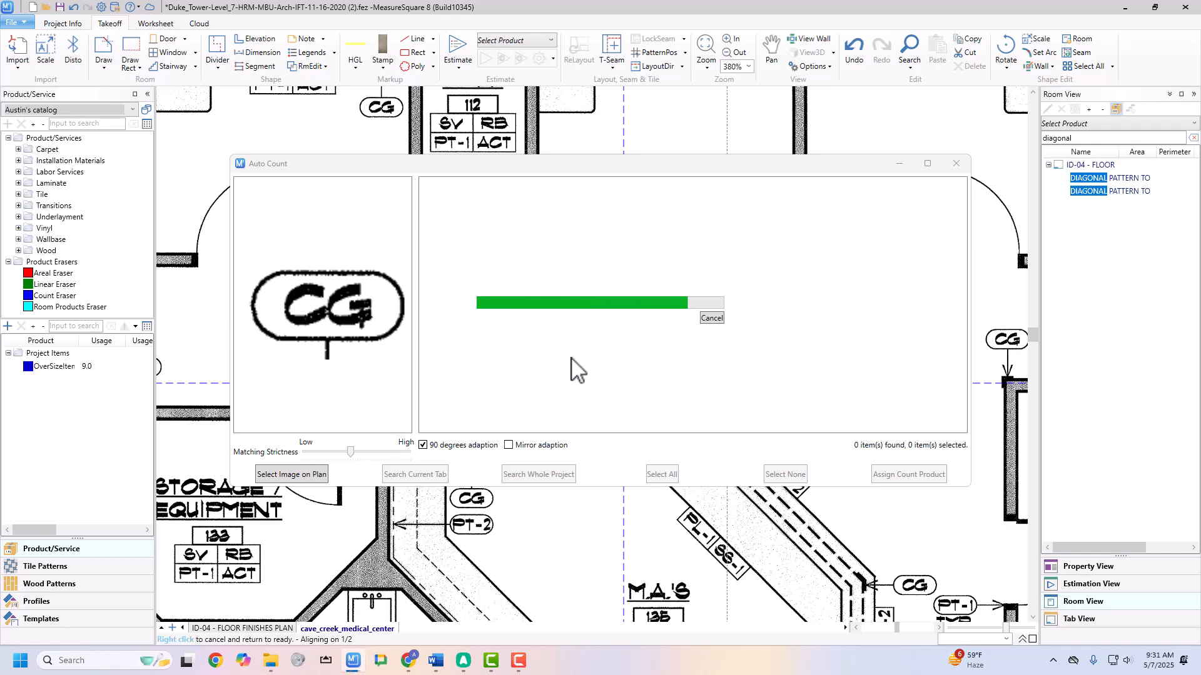
pyautogui.scroll(-3, 860, 341)
pyautogui.scroll(-1, 838, 338)
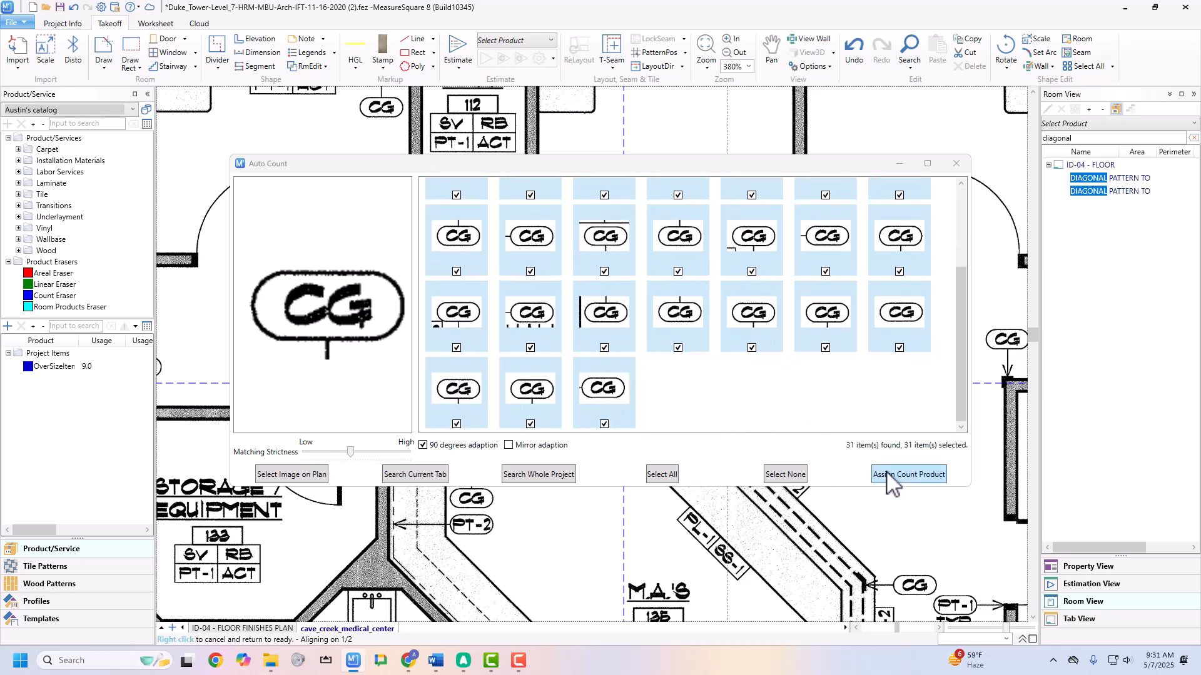
# Step: Assign the Custom Steps count product to all the matched CG tags and confirm
pyautogui.click(905, 475)
pyautogui.click(691, 289)
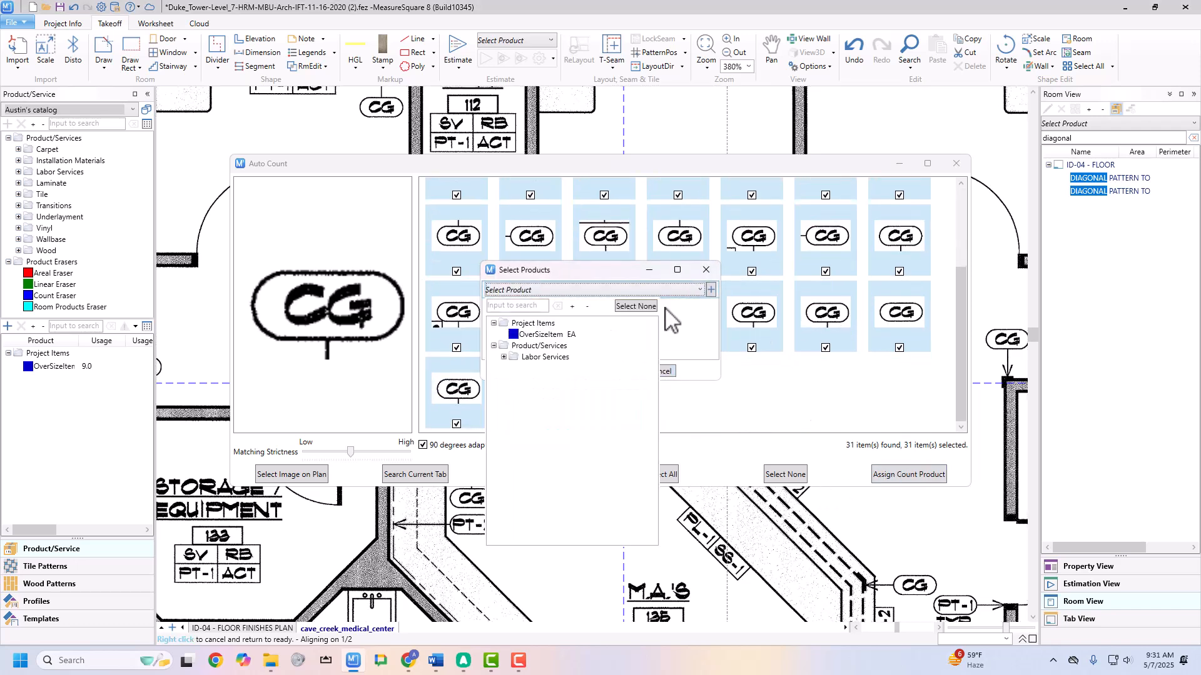
pyautogui.click(514, 369)
pyautogui.click(579, 382)
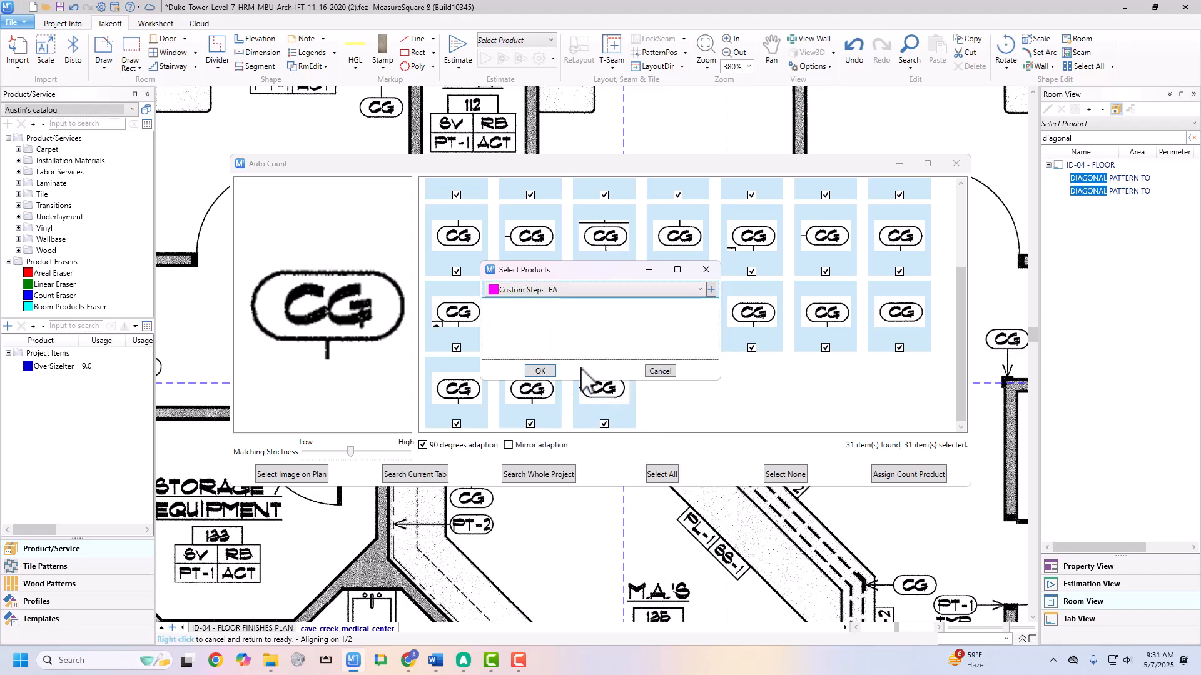
pyautogui.click(547, 371)
pyautogui.click(628, 369)
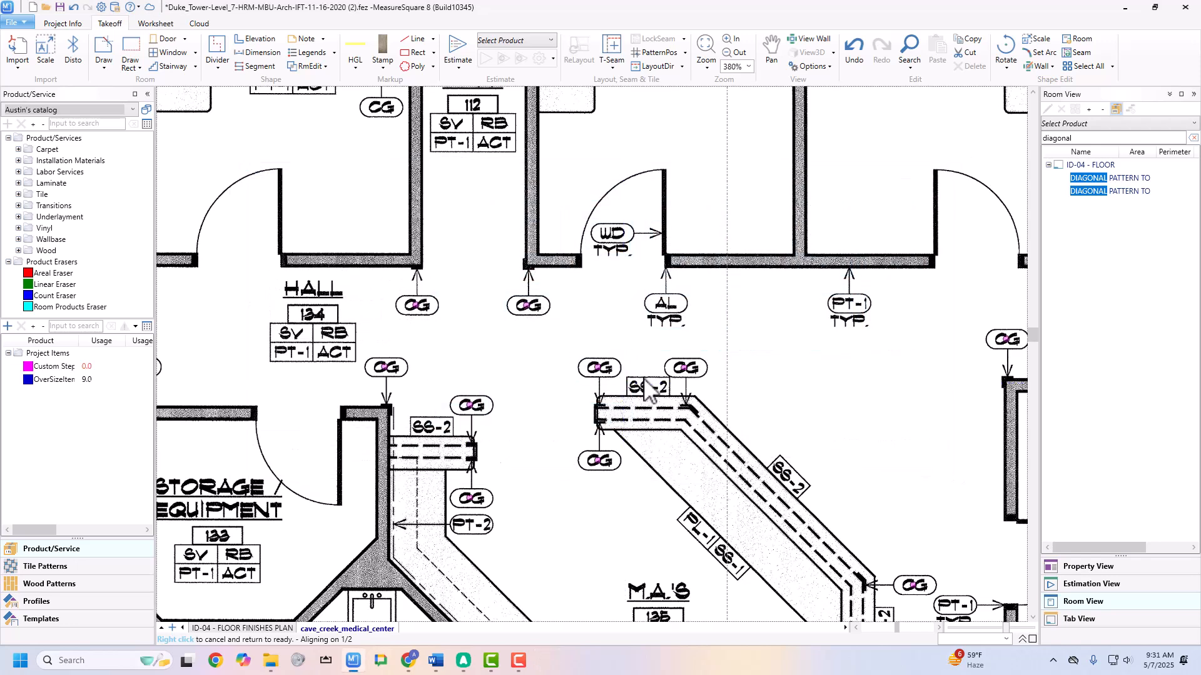
# Step: Rename the Custom Steps project item to Corner Guard in its No./SKU and save it
pyautogui.doubleClick(53, 366)
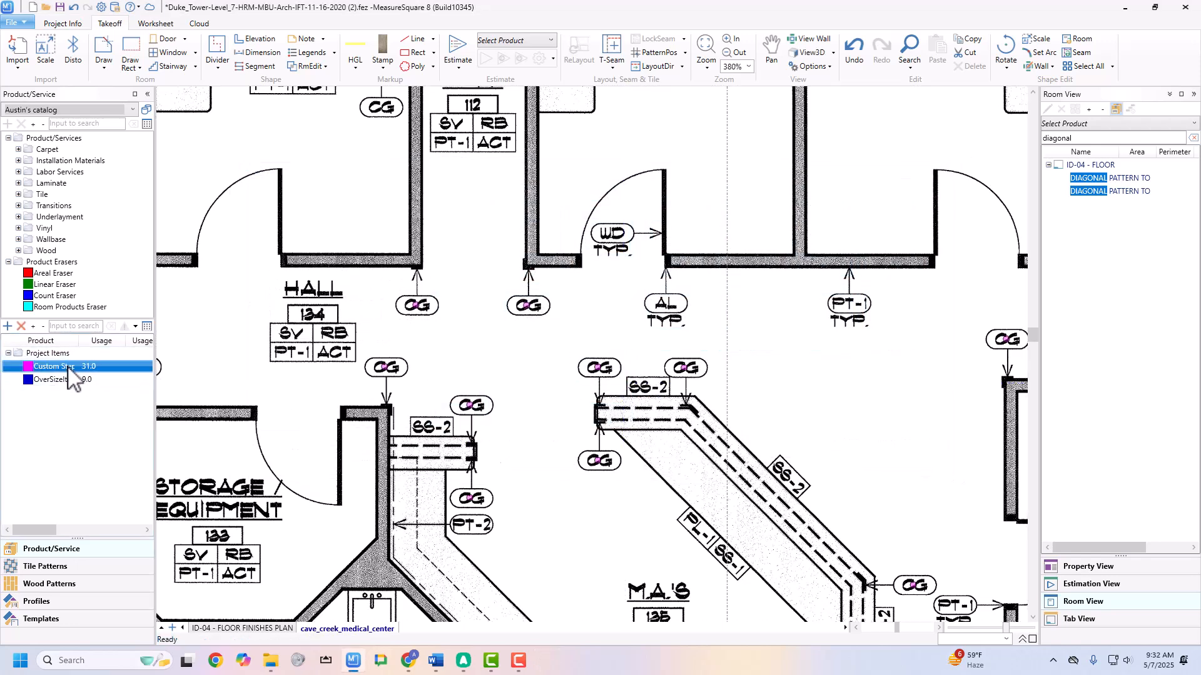
pyautogui.moveTo(337, 69); pyautogui.dragTo(260, 87)
pyautogui.write('Corner Guard')
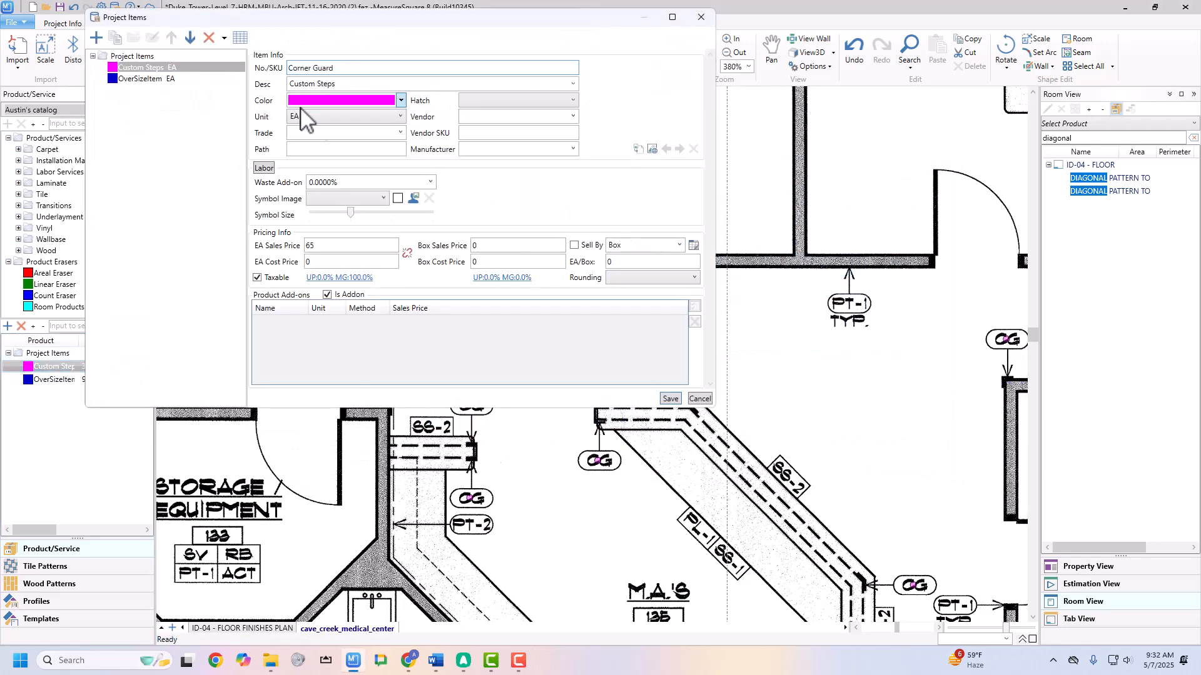
pyautogui.hotkey('ctrl', 'a')
# Step: Delete the count marker placed on the CG symbol in the plan's keynote legend
pyautogui.scroll(-6, 831, 463)
pyautogui.moveTo(837, 499); pyautogui.dragTo(691, 387, button='middle')
pyautogui.scroll(-6, 574, 442)
pyautogui.moveTo(642, 578); pyautogui.dragTo(649, 403, button='middle')
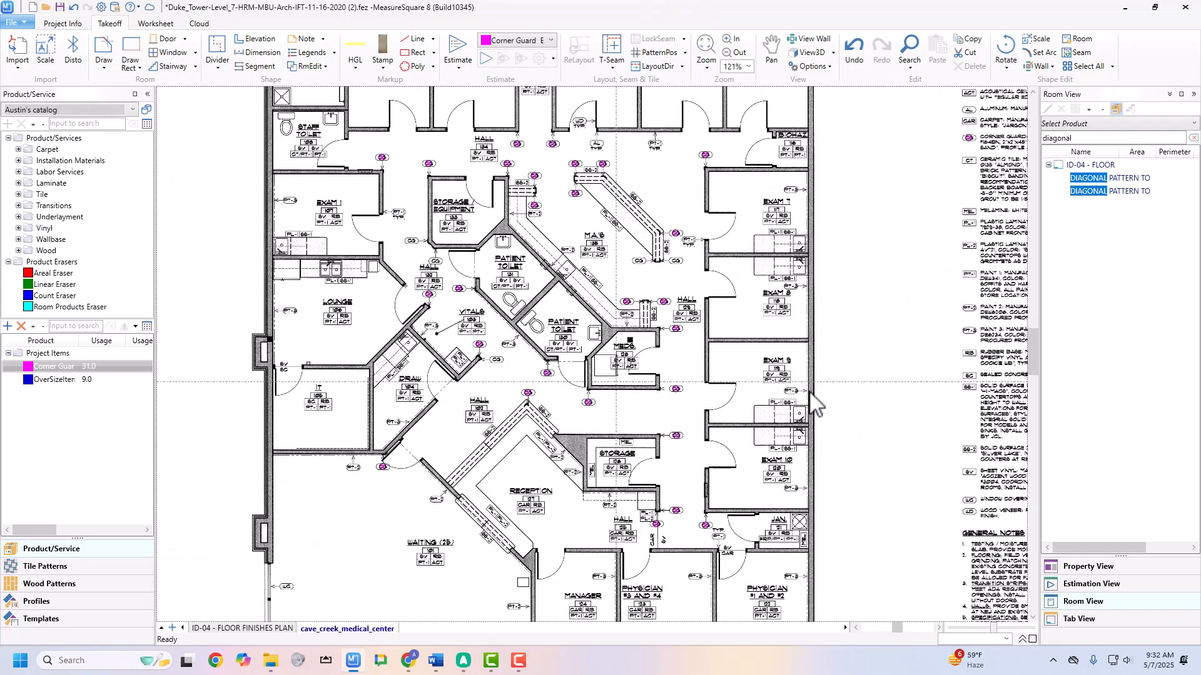
pyautogui.moveTo(976, 336); pyautogui.dragTo(615, 372, button='middle')
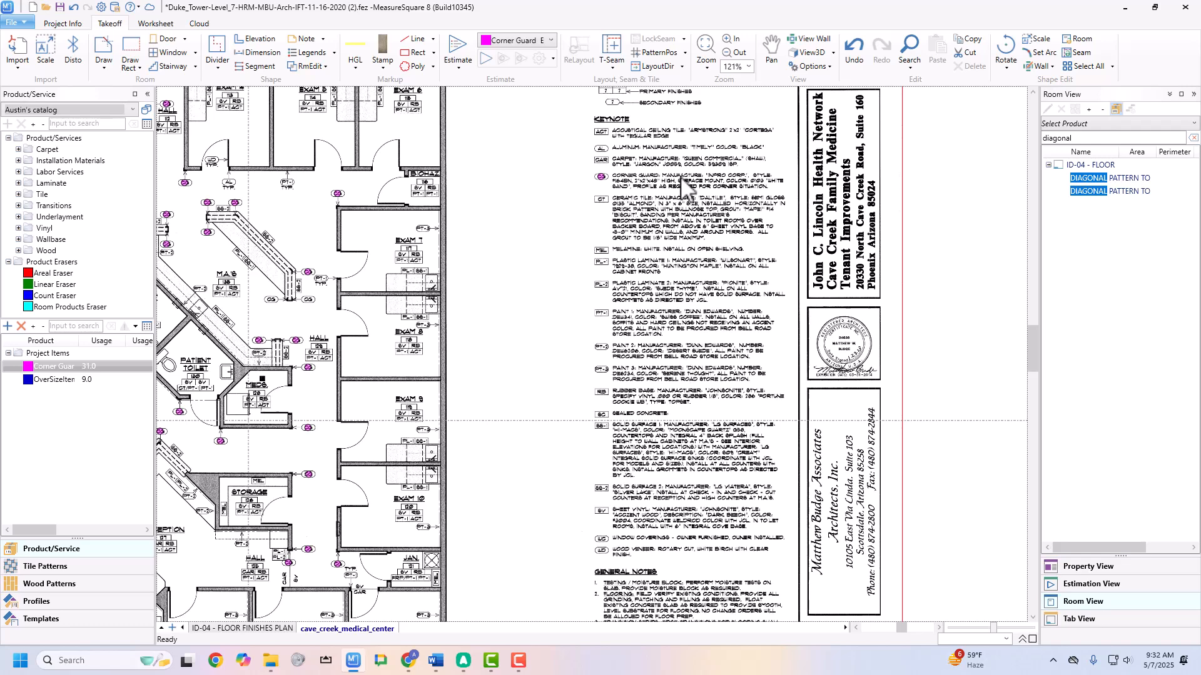
pyautogui.moveTo(679, 177); pyautogui.dragTo(644, 323, button='middle')
pyautogui.scroll(10, 577, 330)
pyautogui.moveTo(376, 325); pyautogui.dragTo(458, 408)
pyautogui.press('Delete')
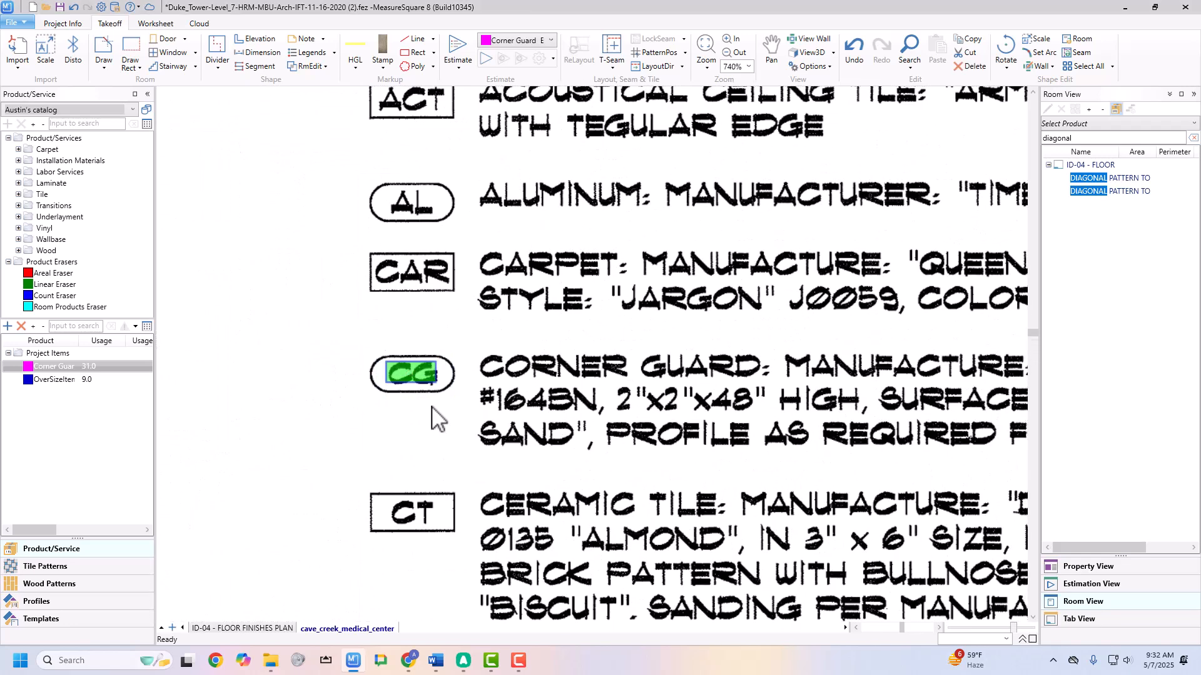
# Step: Copy the corner guard keynote text from the legend into the Corner Guard item's description and save it
pyautogui.scroll(-6, 531, 401)
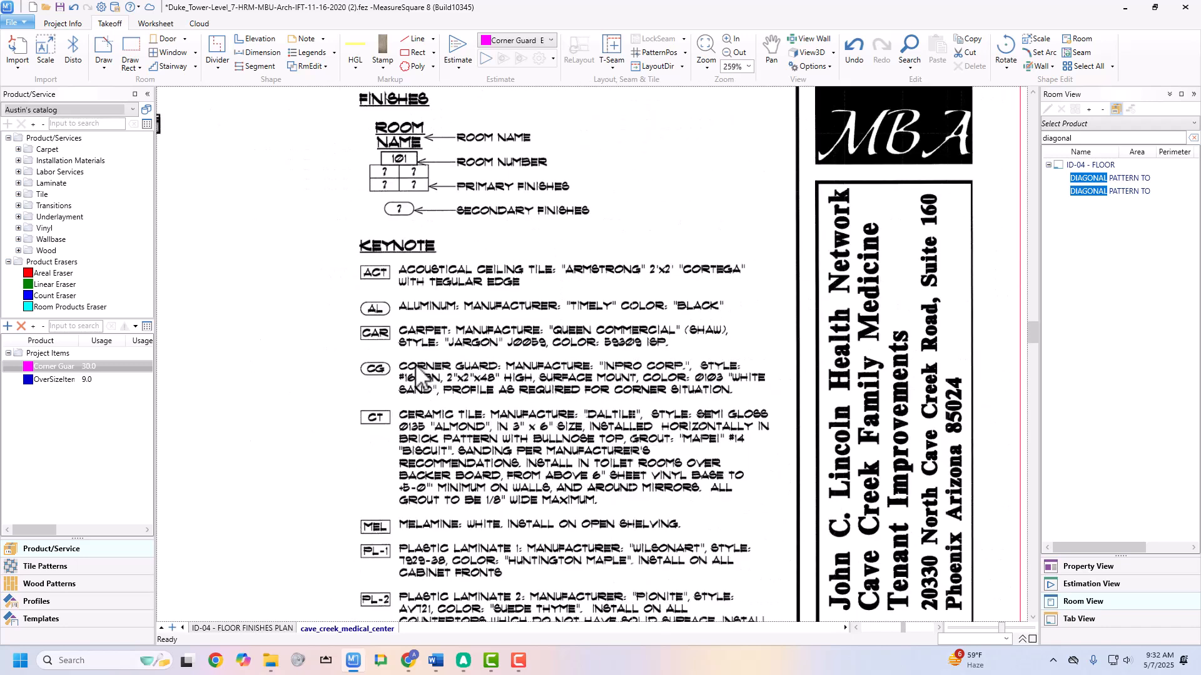
pyautogui.moveTo(402, 365); pyautogui.dragTo(764, 415)
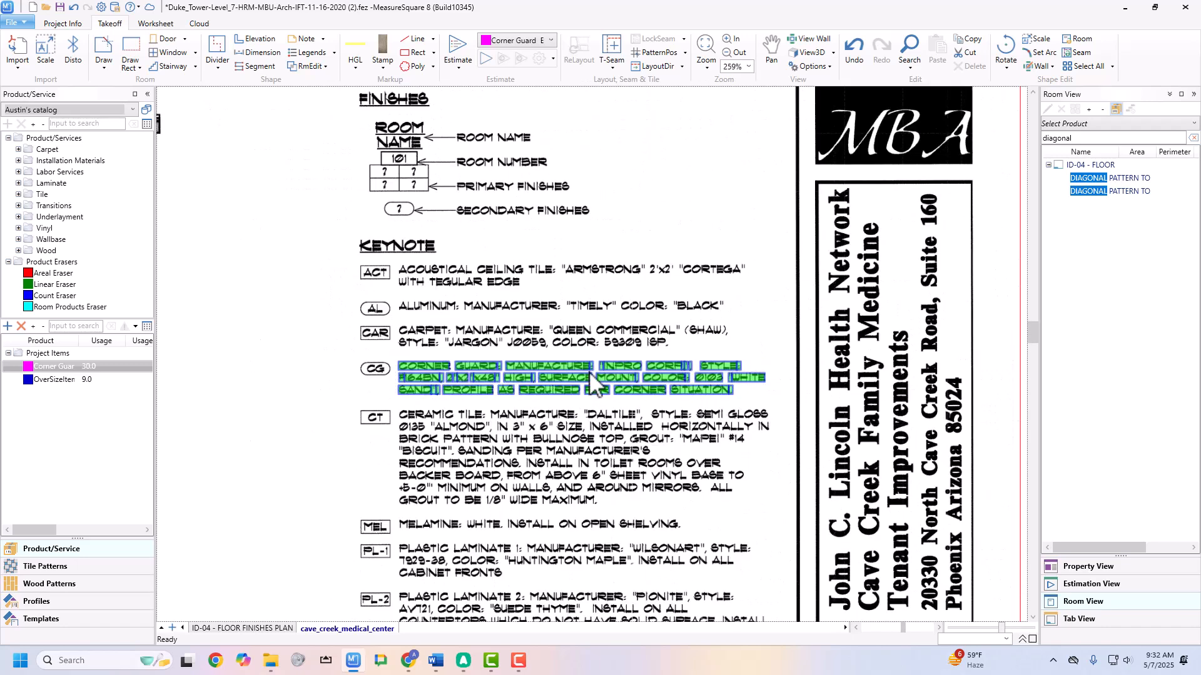
pyautogui.hotkey('ctrl', 'c')
pyautogui.click(76, 368)
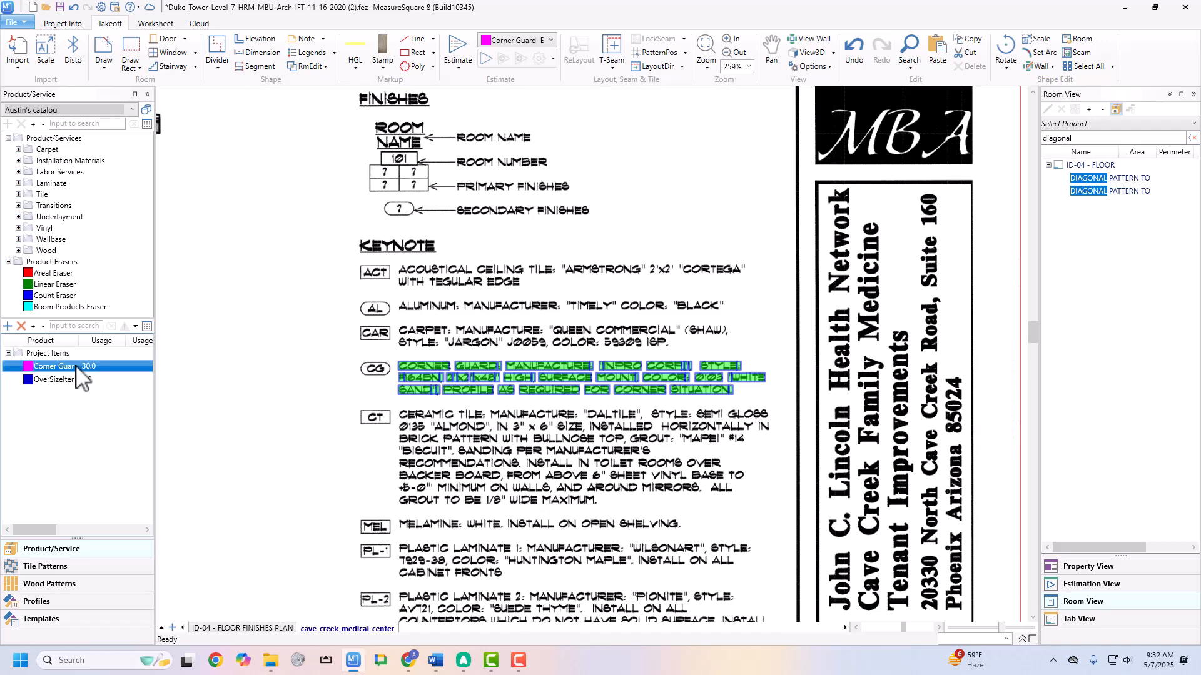
pyautogui.doubleClick(83, 369)
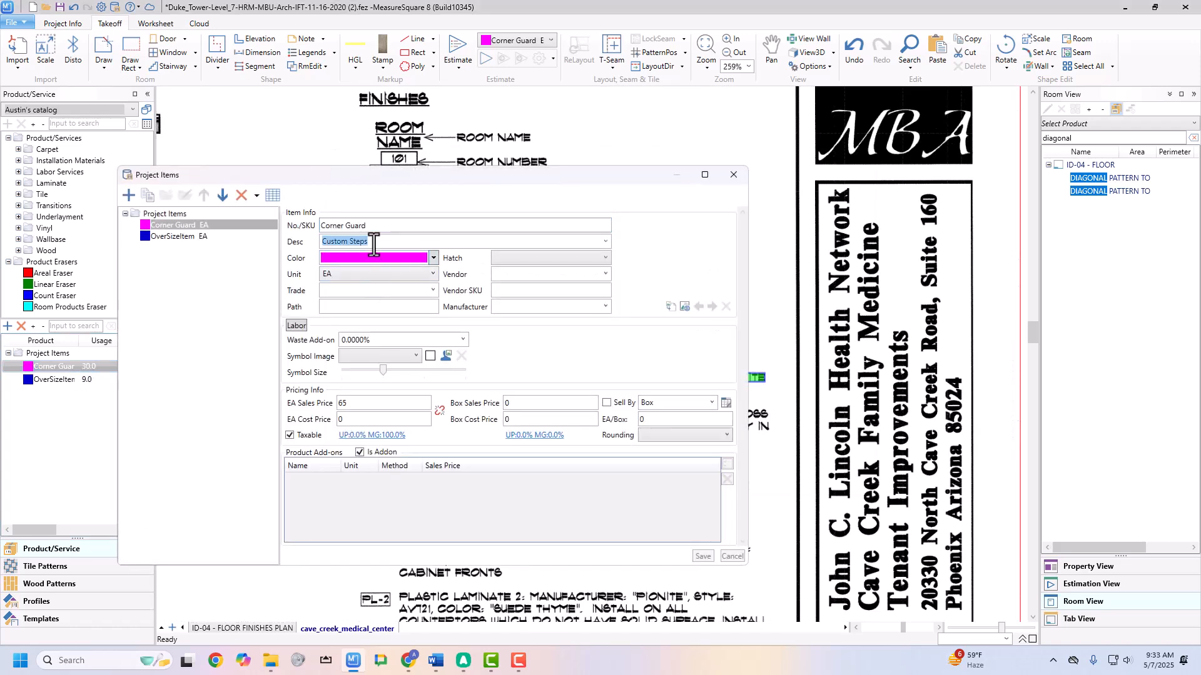
pyautogui.hotkey('ctrl', 'v')
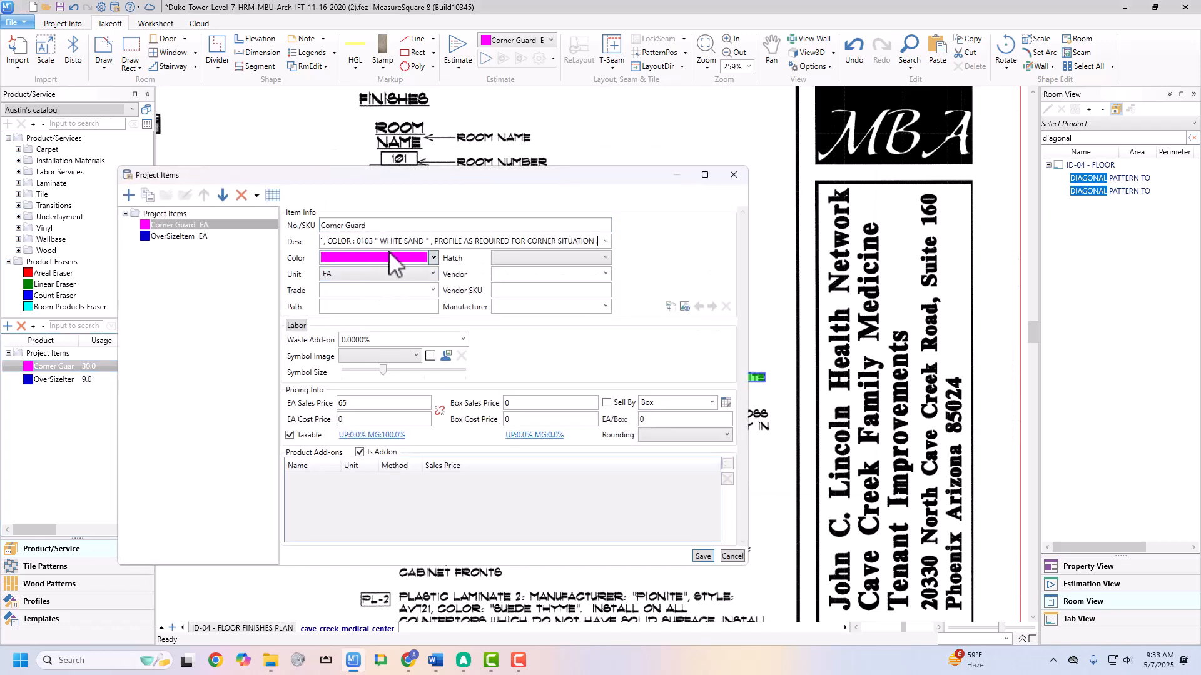
pyautogui.click(703, 555)
pyautogui.click(732, 175)
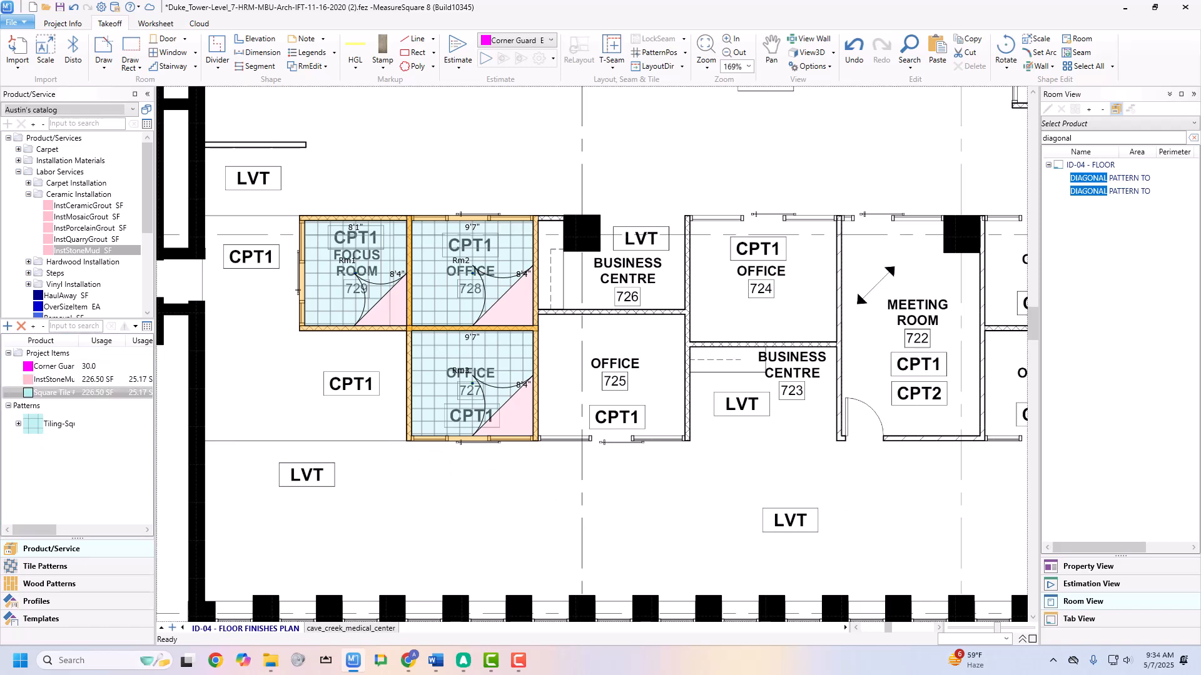
# Step: Set Square Tile #4 to sell by box with SF sales price 6, SF cost price 4 and 65 SF/Box, link box prices to SF prices, and save
pyautogui.click(75, 379)
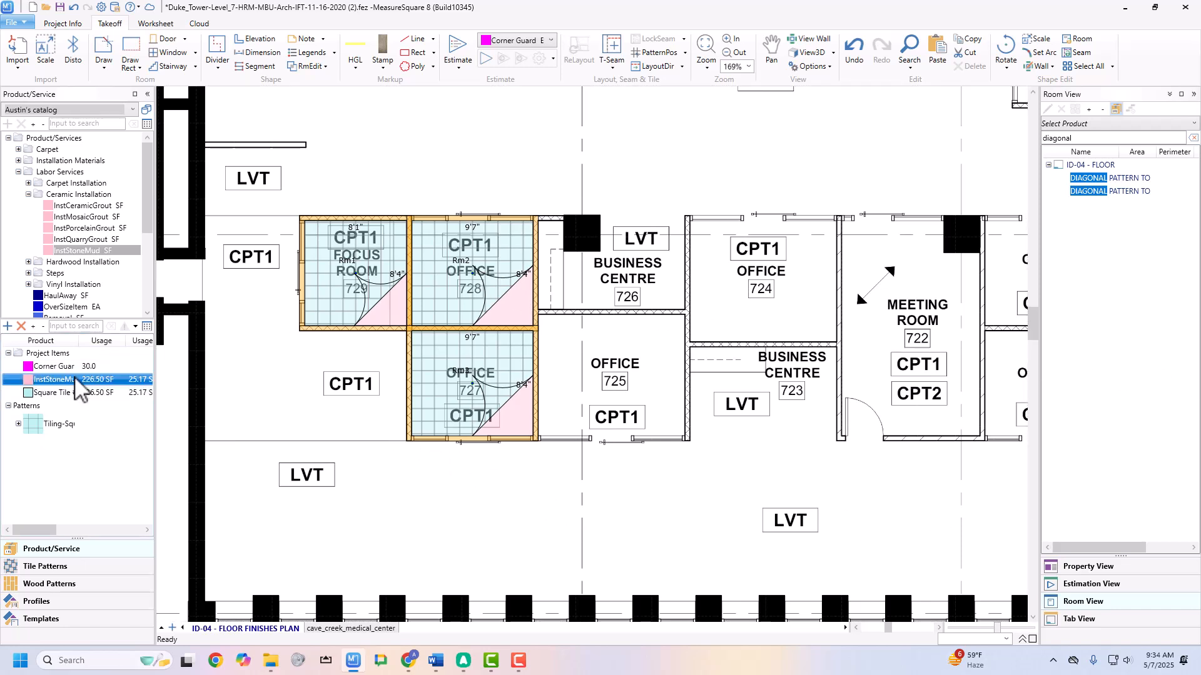
pyautogui.doubleClick(75, 379)
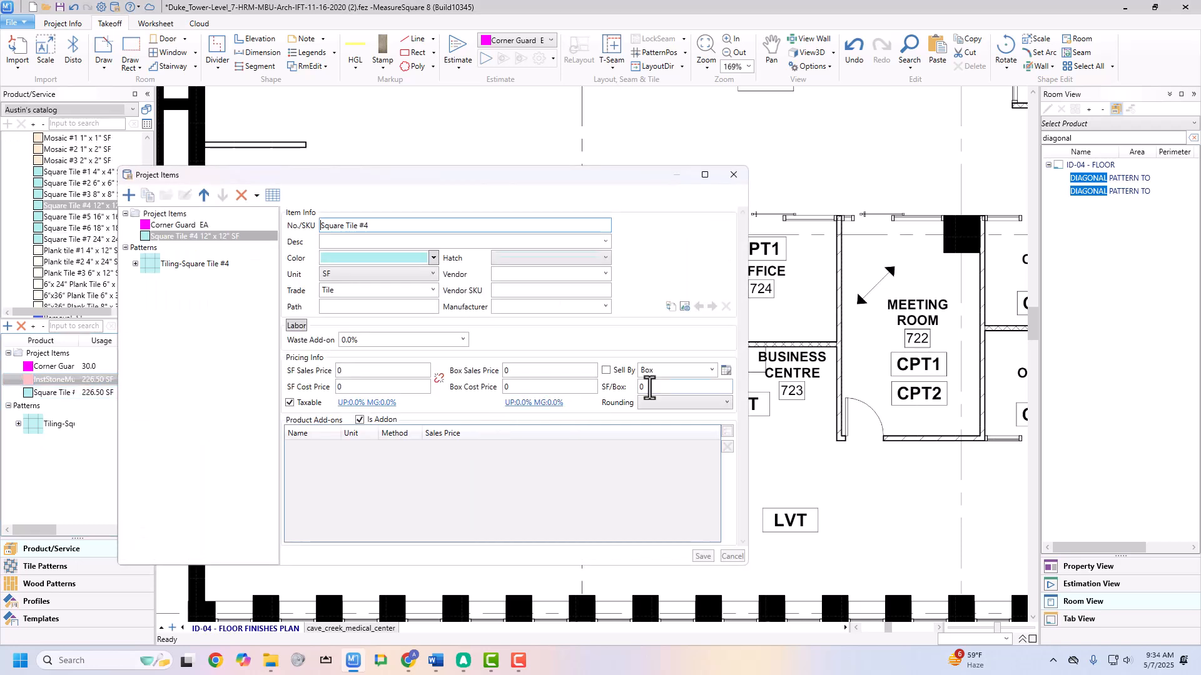
pyautogui.click(606, 370)
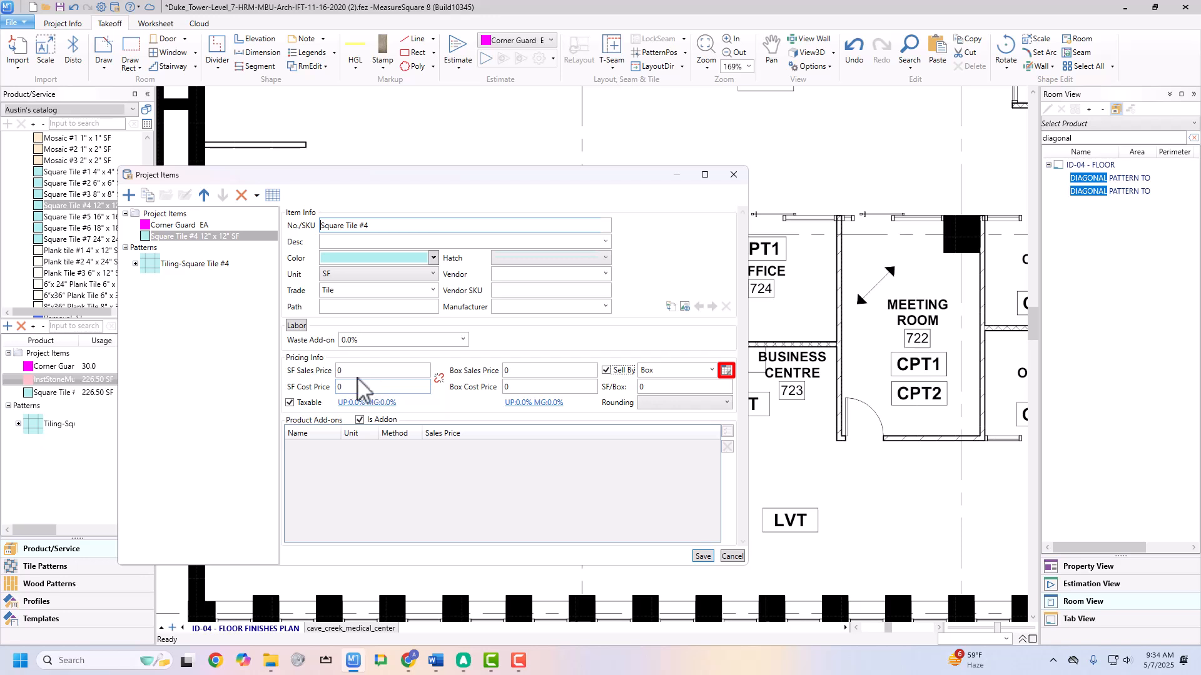
pyautogui.click(381, 373)
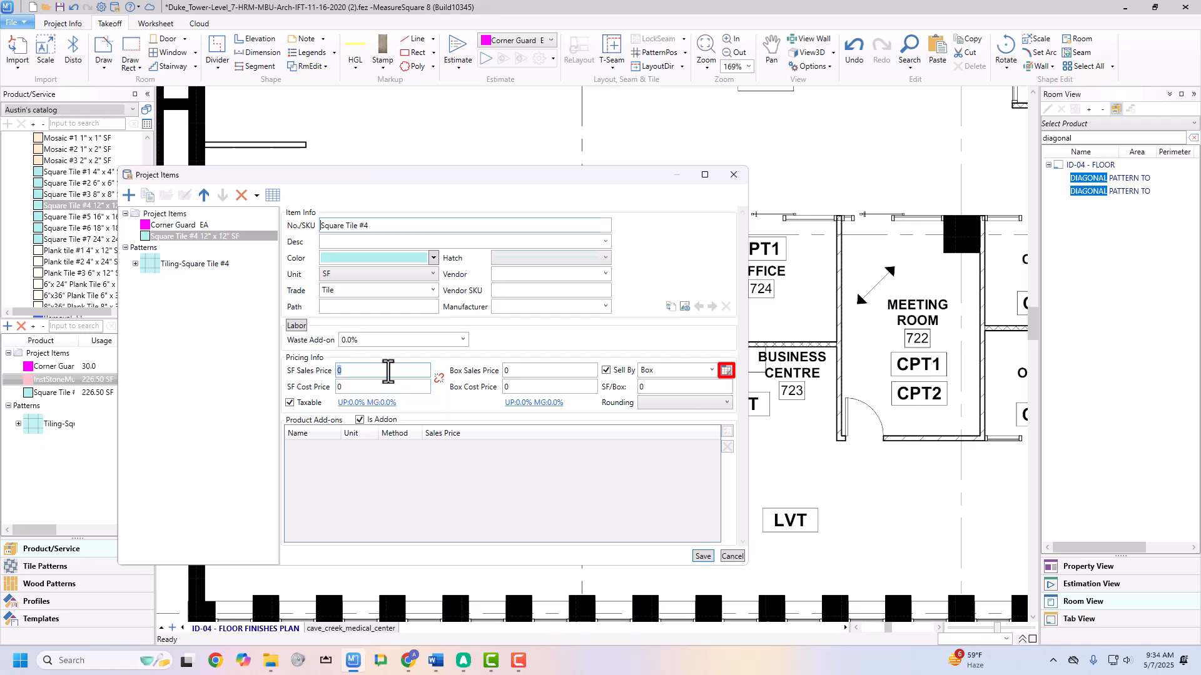
pyautogui.click(357, 388)
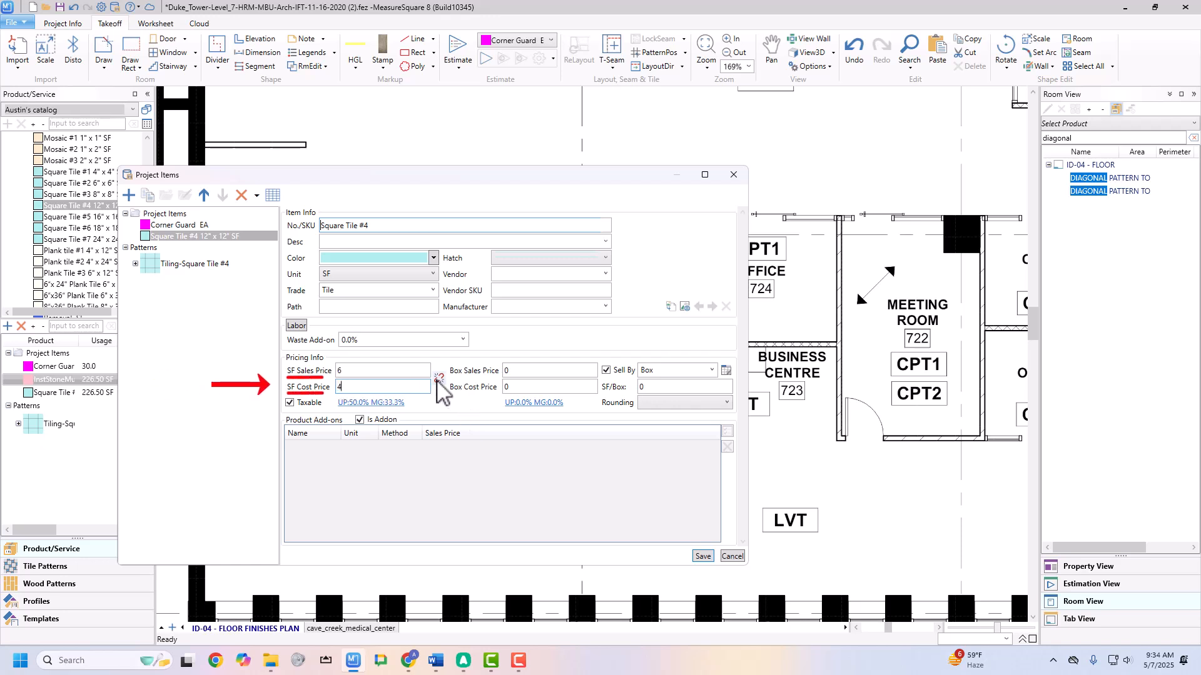
pyautogui.click(663, 388)
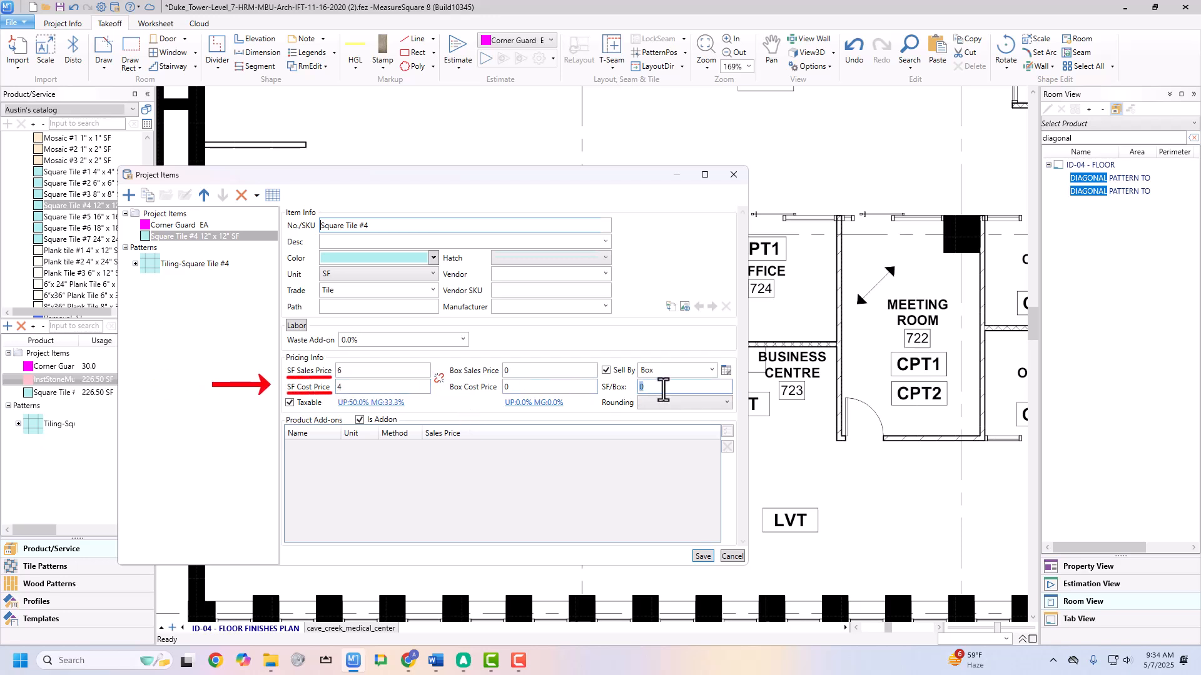
pyautogui.write('65')
pyautogui.click(439, 379)
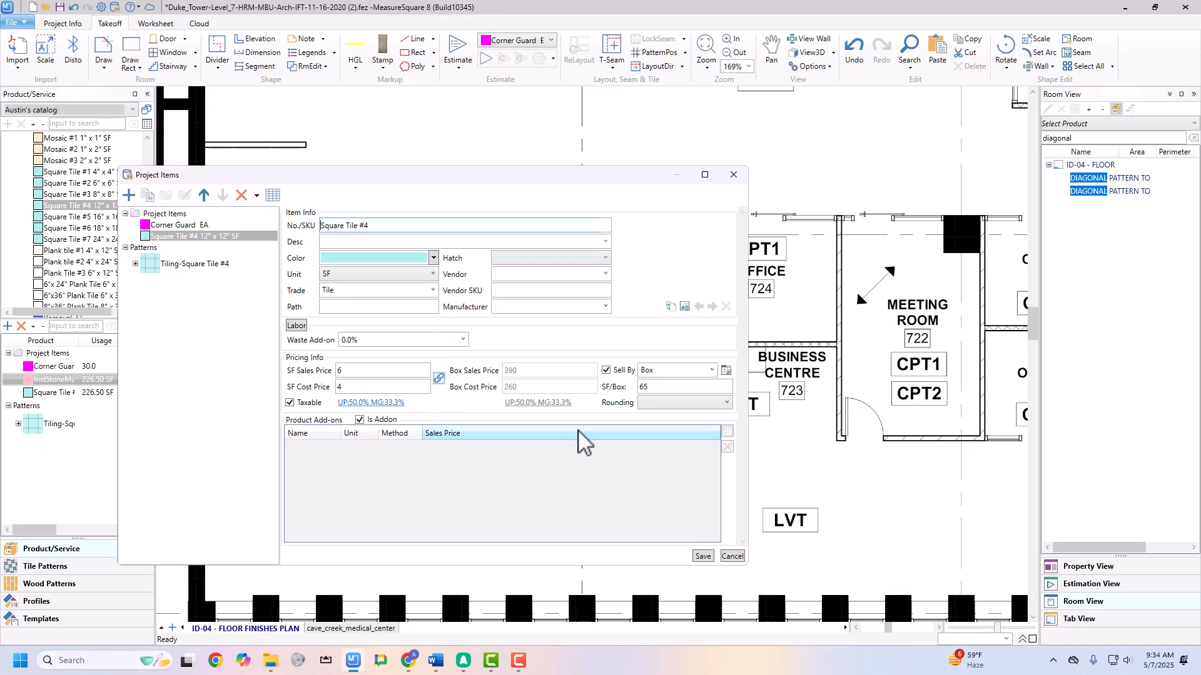
pyautogui.click(699, 556)
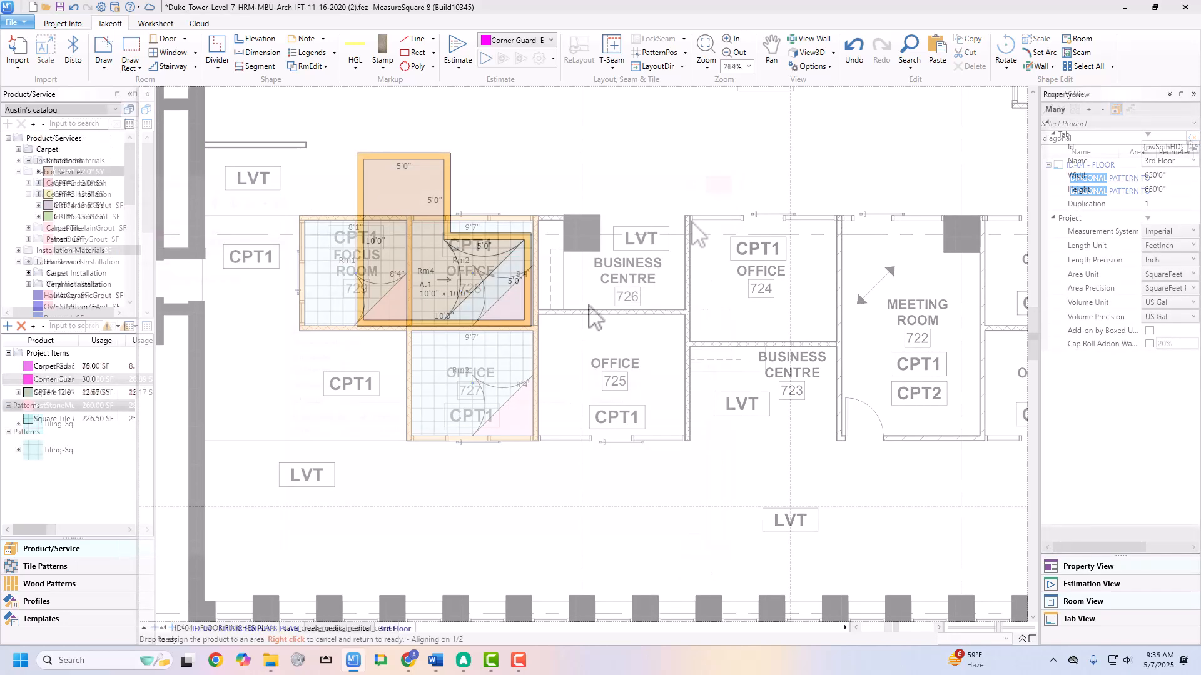
# Step: Set a 6" self coving on the L-shaped carpet room Rm4
pyautogui.click(529, 194)
pyautogui.scroll(5, 548, 325)
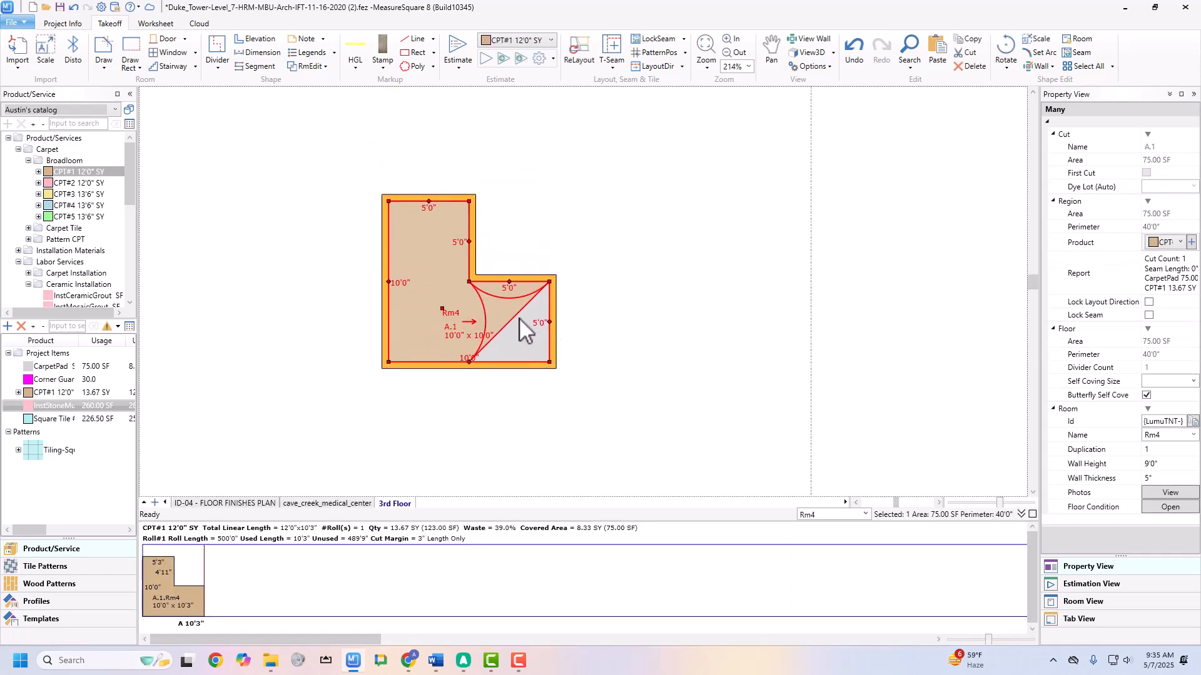
pyautogui.rightClick(405, 263)
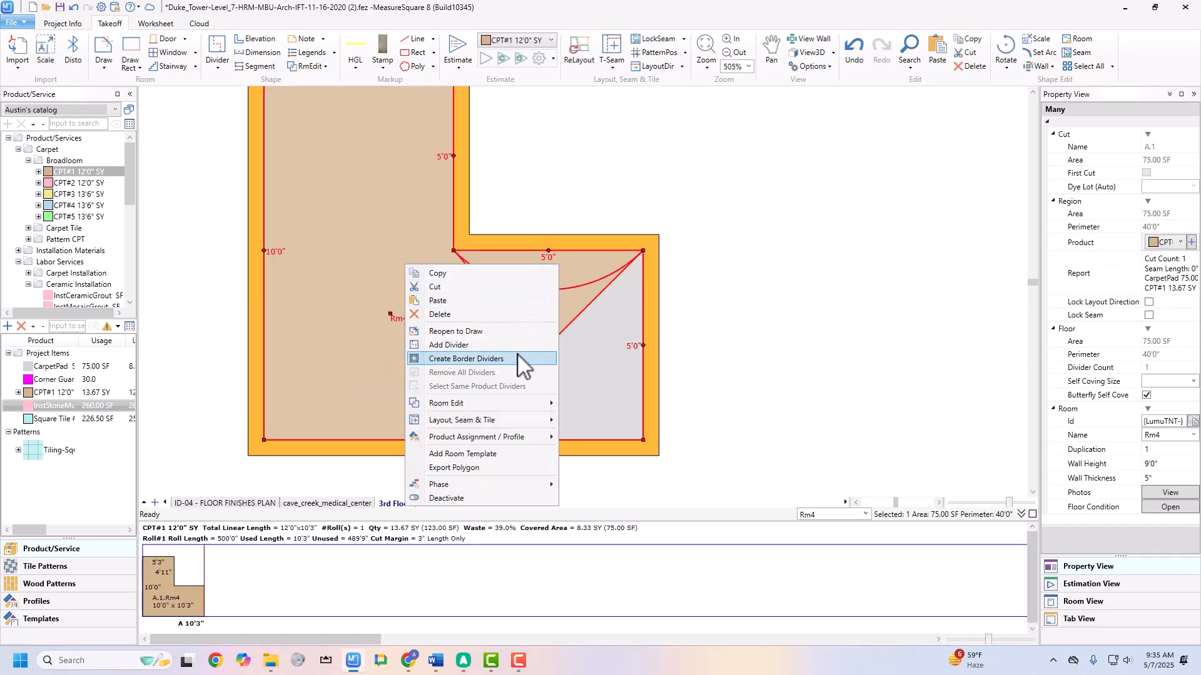
pyautogui.moveTo(514, 406)
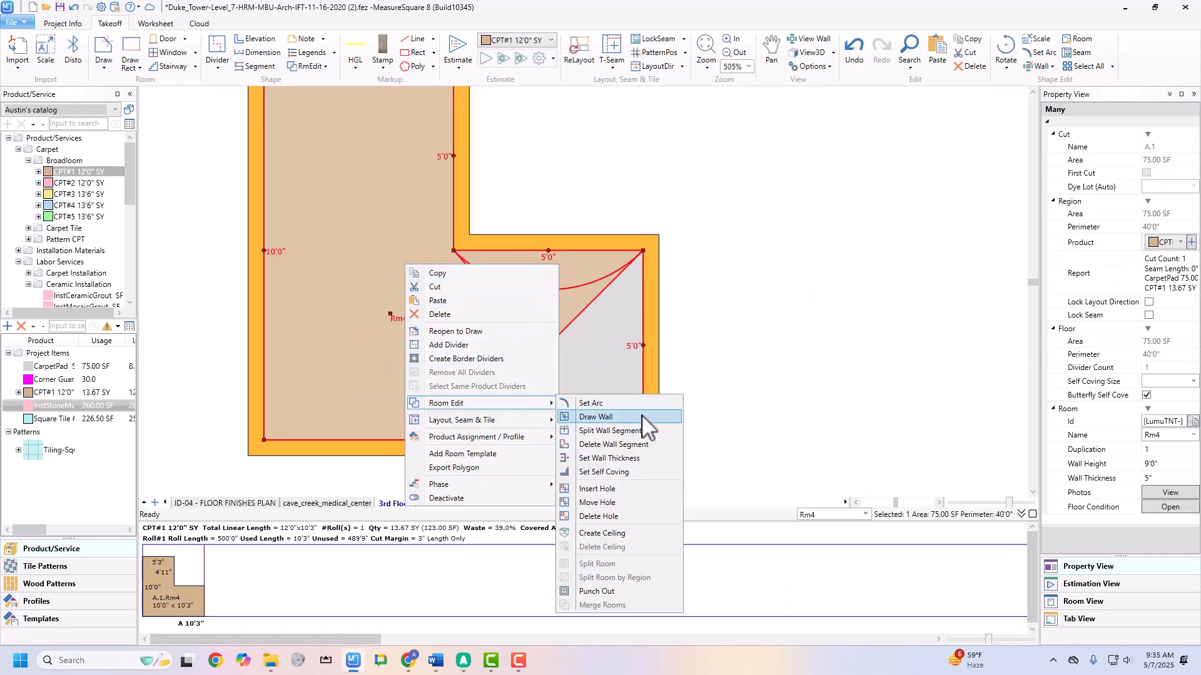
pyautogui.click(626, 472)
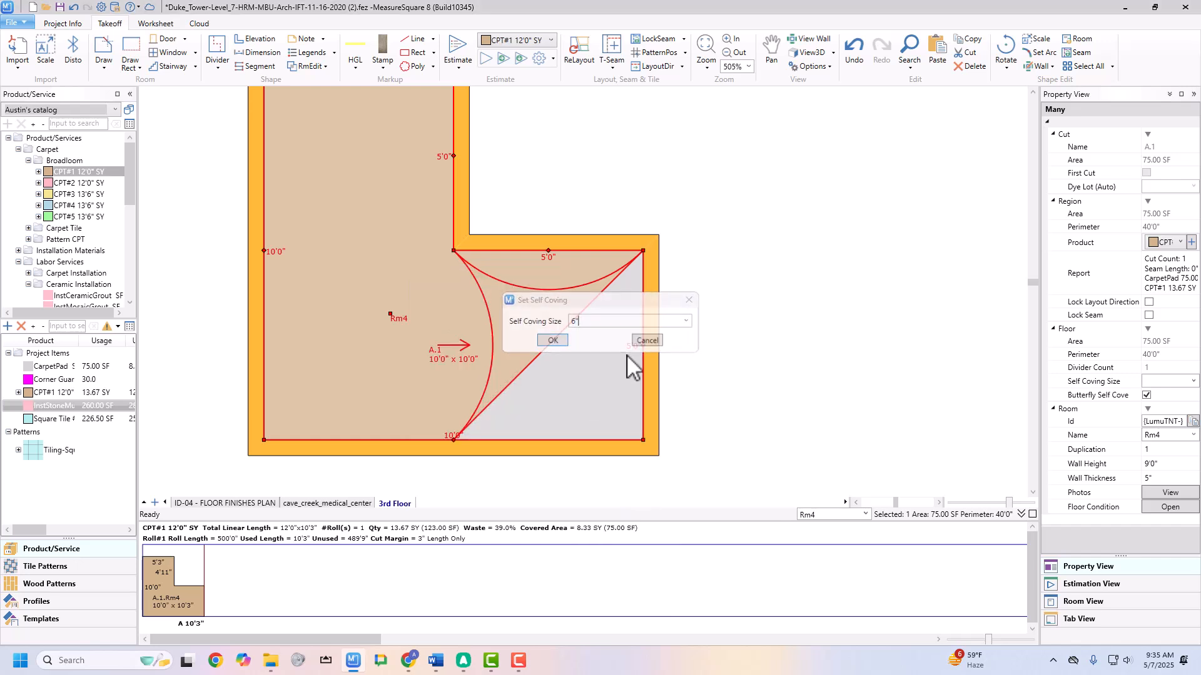
pyautogui.press('Return')
pyautogui.click(569, 323)
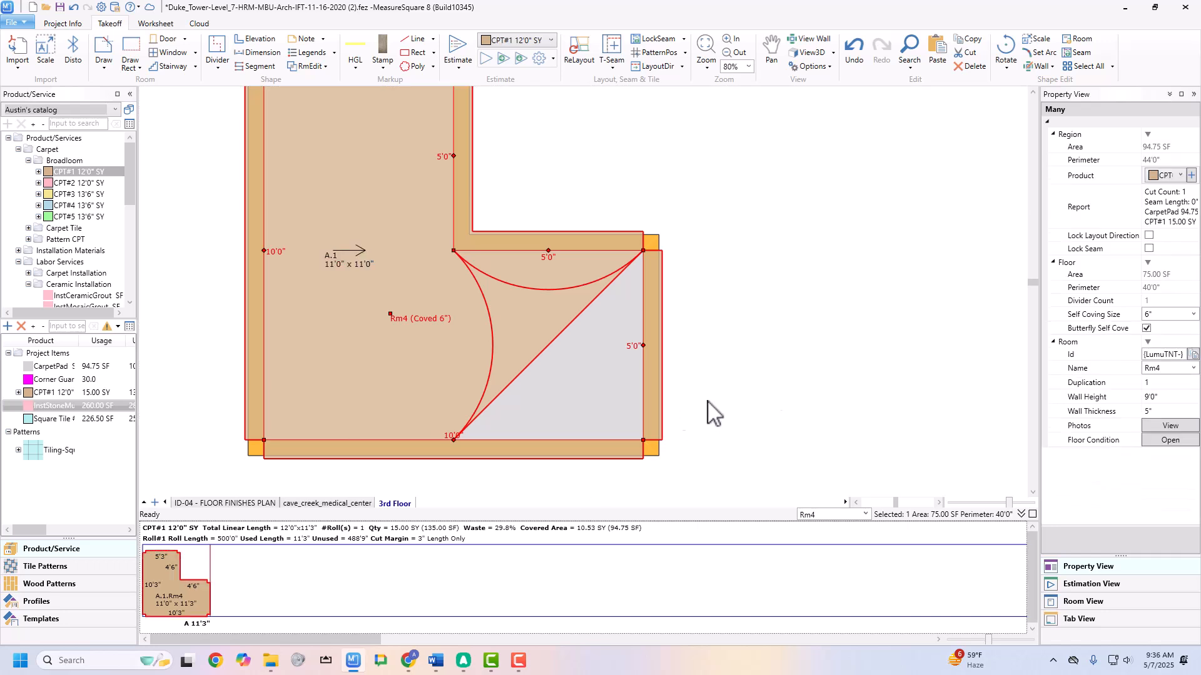
# Step: Turn off Butterfly Self Cove for Rm4 and inspect its separate cove piece on the roll layout
pyautogui.click(1058, 330)
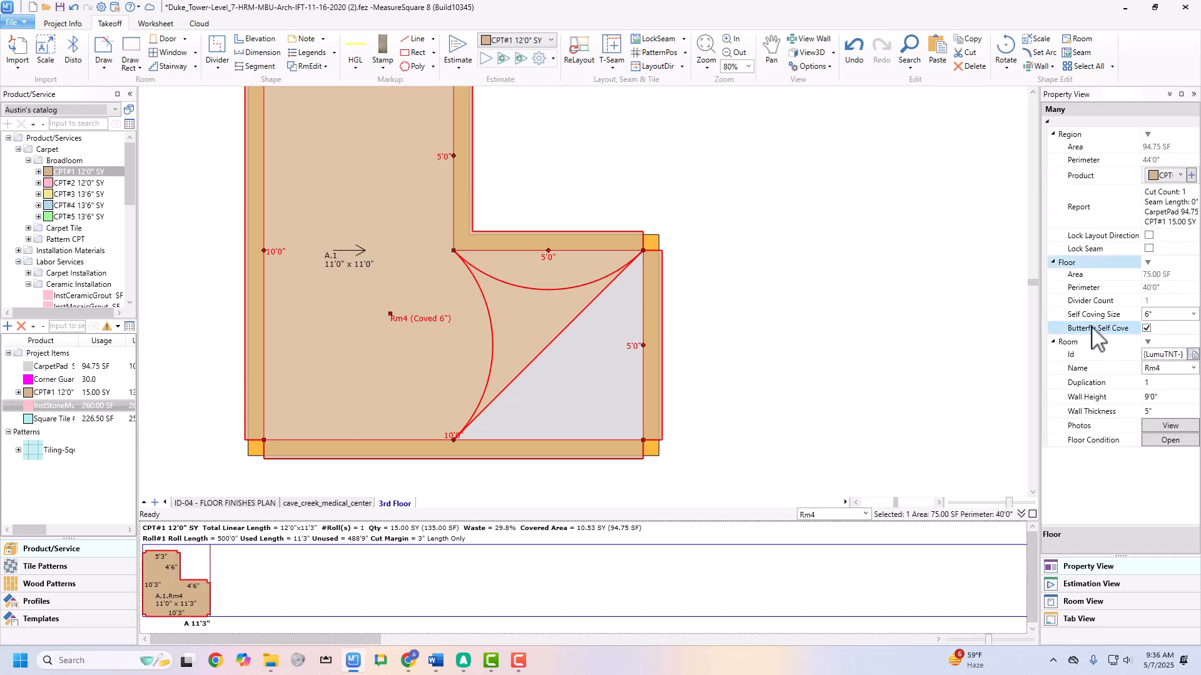
pyautogui.click(1146, 328)
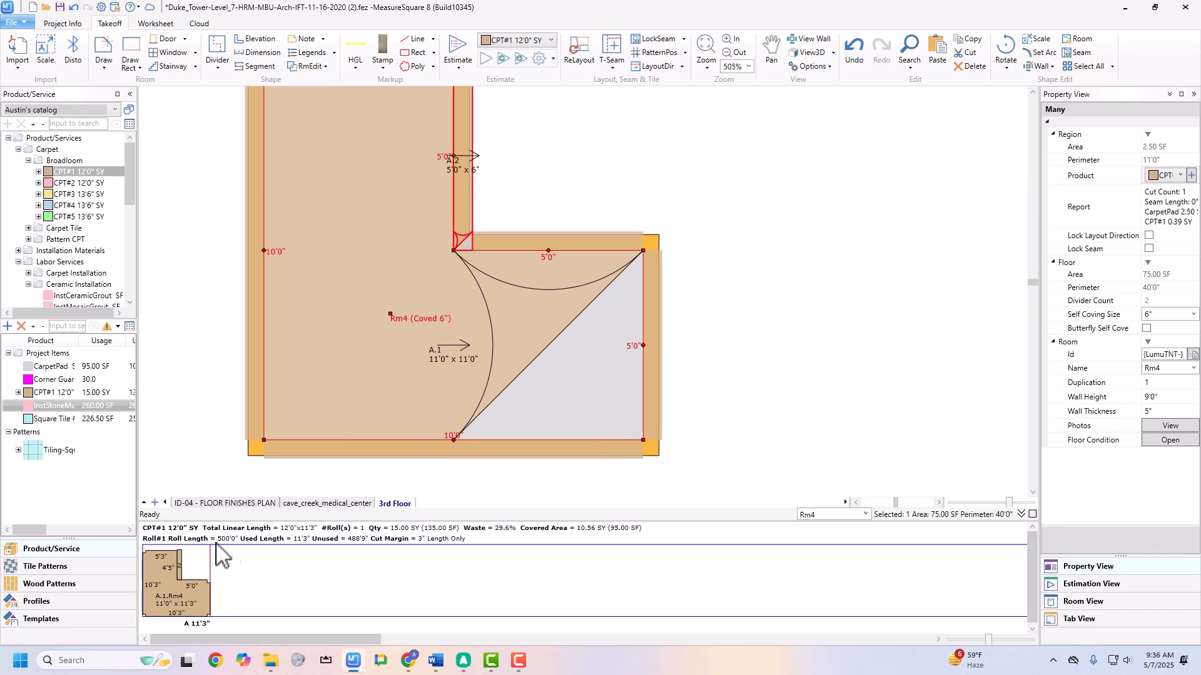
pyautogui.click(179, 571)
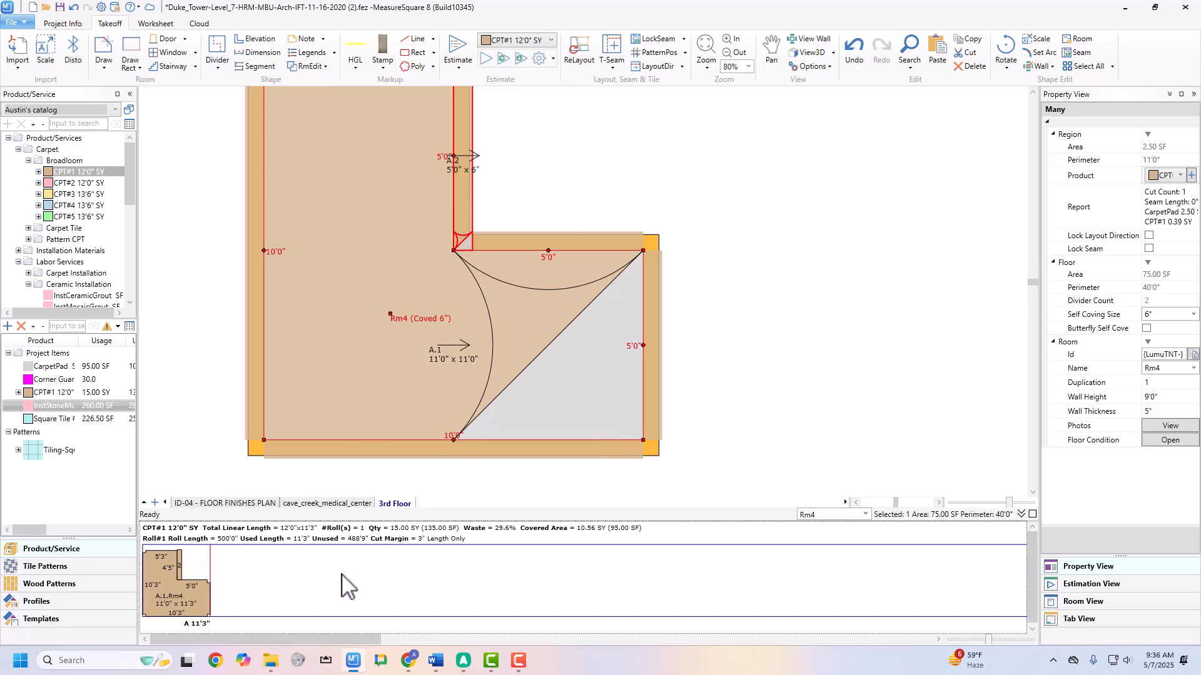
pyautogui.moveTo(435, 246); pyautogui.dragTo(436, 327, button='middle')
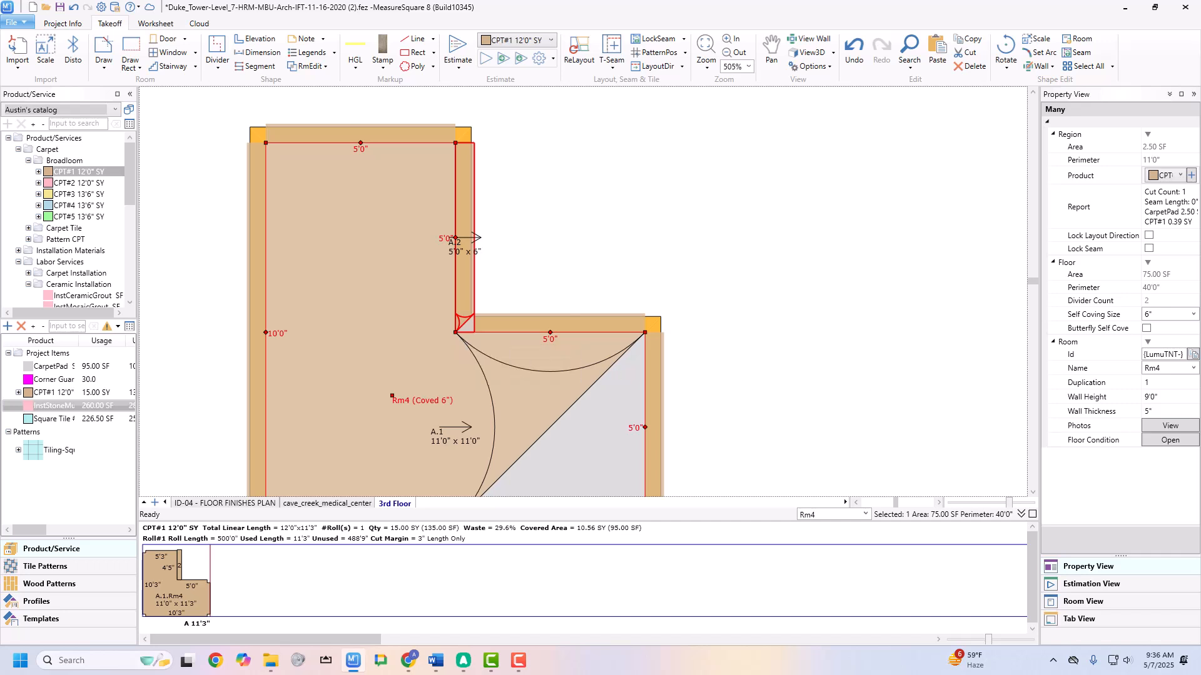
pyautogui.scroll(-3, 872, 413)
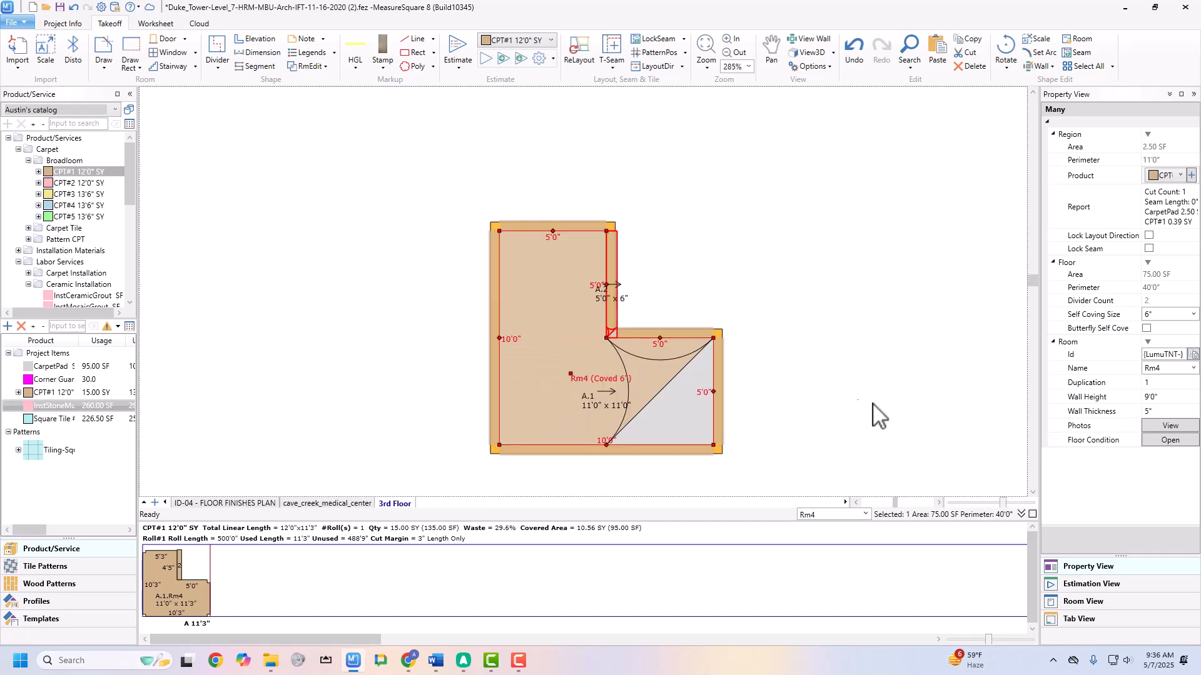
# Step: Enable taxable-by-default for new labor and use of the "Sell By" field as UOM in worksheets in the system settings, and save
pyautogui.click(100, 8)
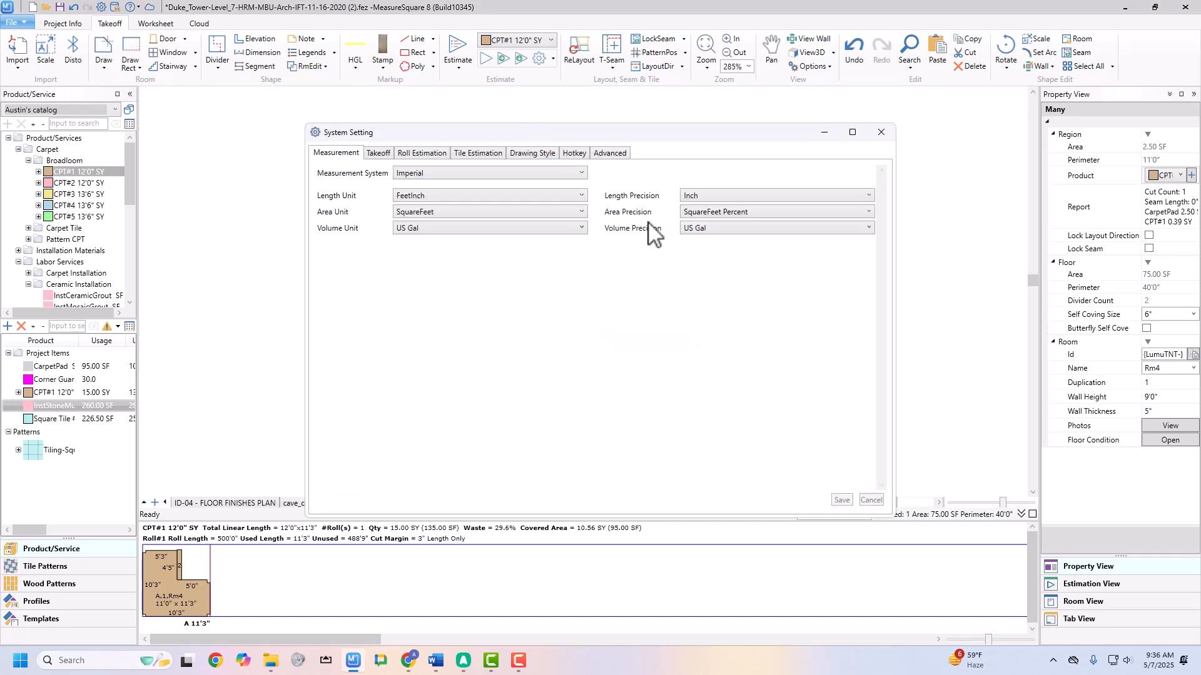
pyautogui.click(602, 157)
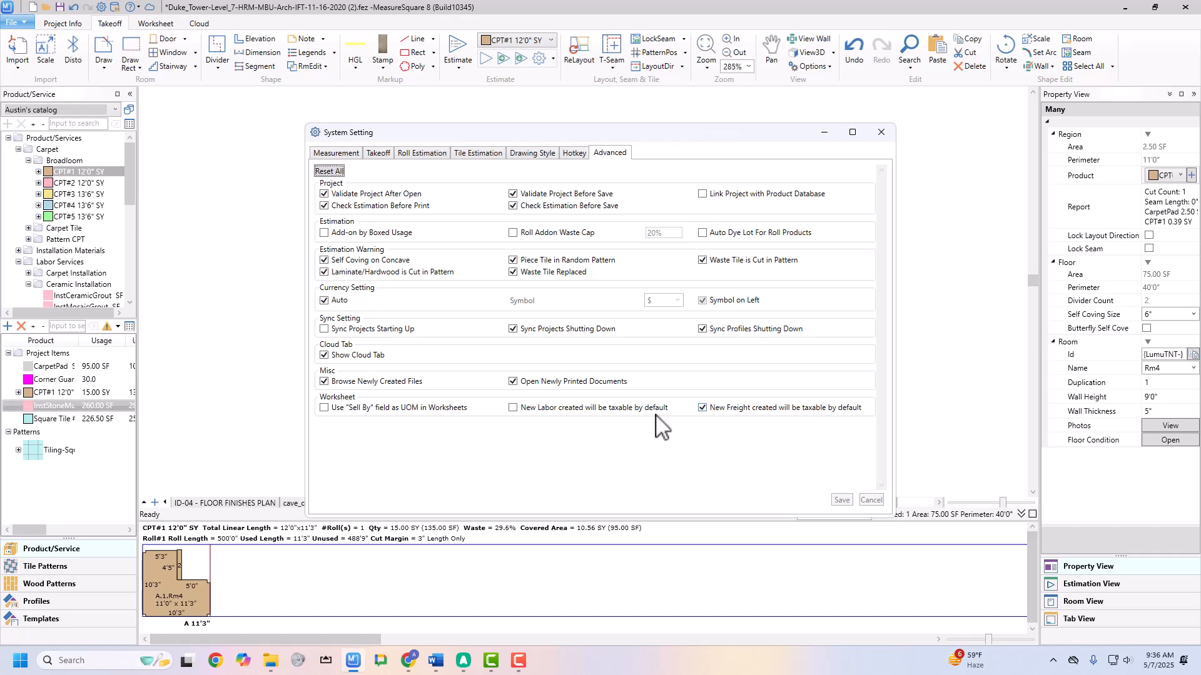
pyautogui.click(514, 407)
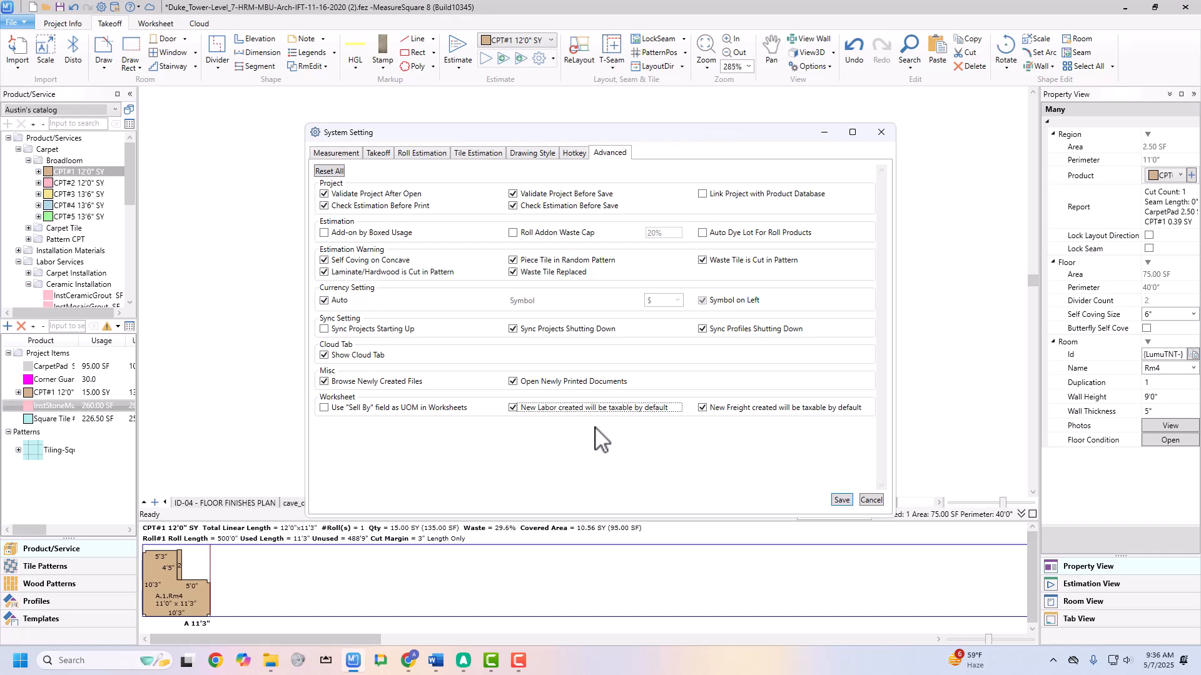
pyautogui.click(331, 410)
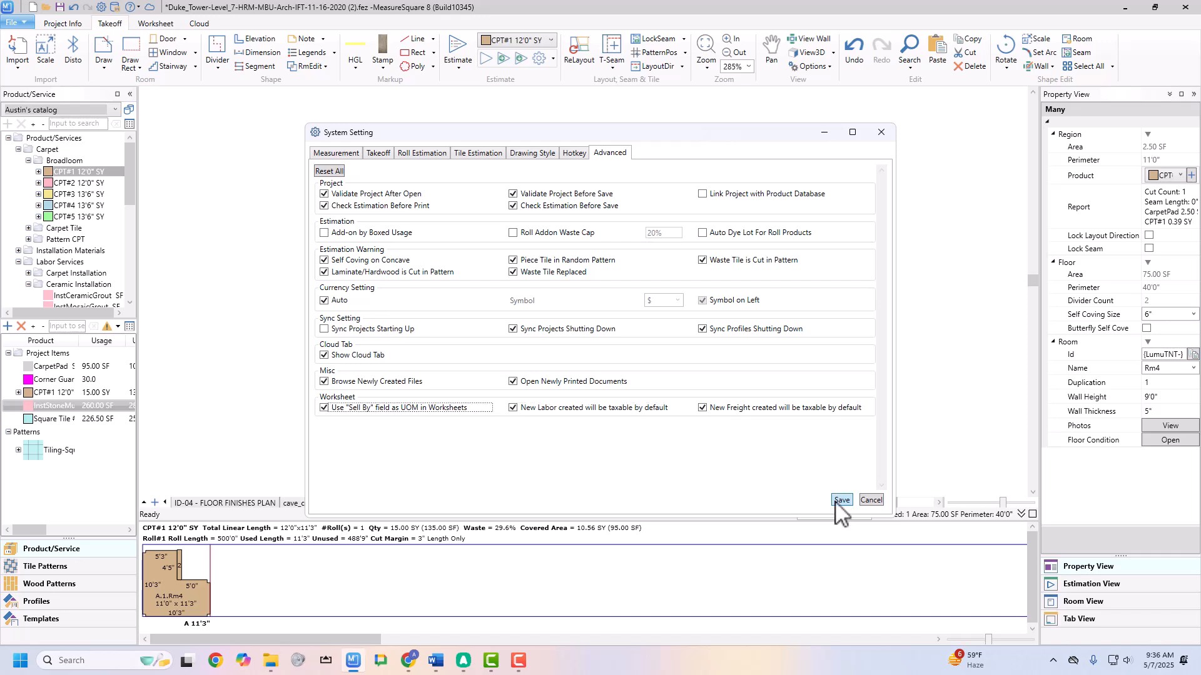
pyautogui.click(840, 500)
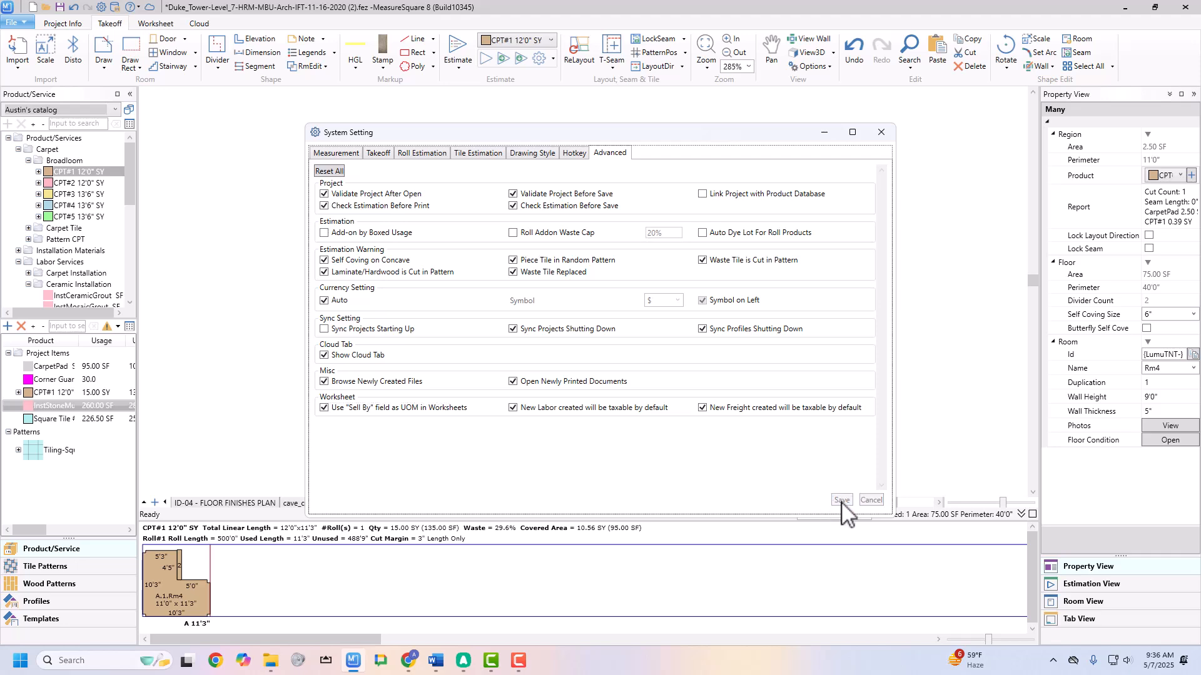
pyautogui.click(881, 133)
# Step: Draw three rectangular rooms beside Rm4, about 6'11" x 10'7", 10'0" x 12'11" and 11'9" x 13'9"
pyautogui.click(463, 334)
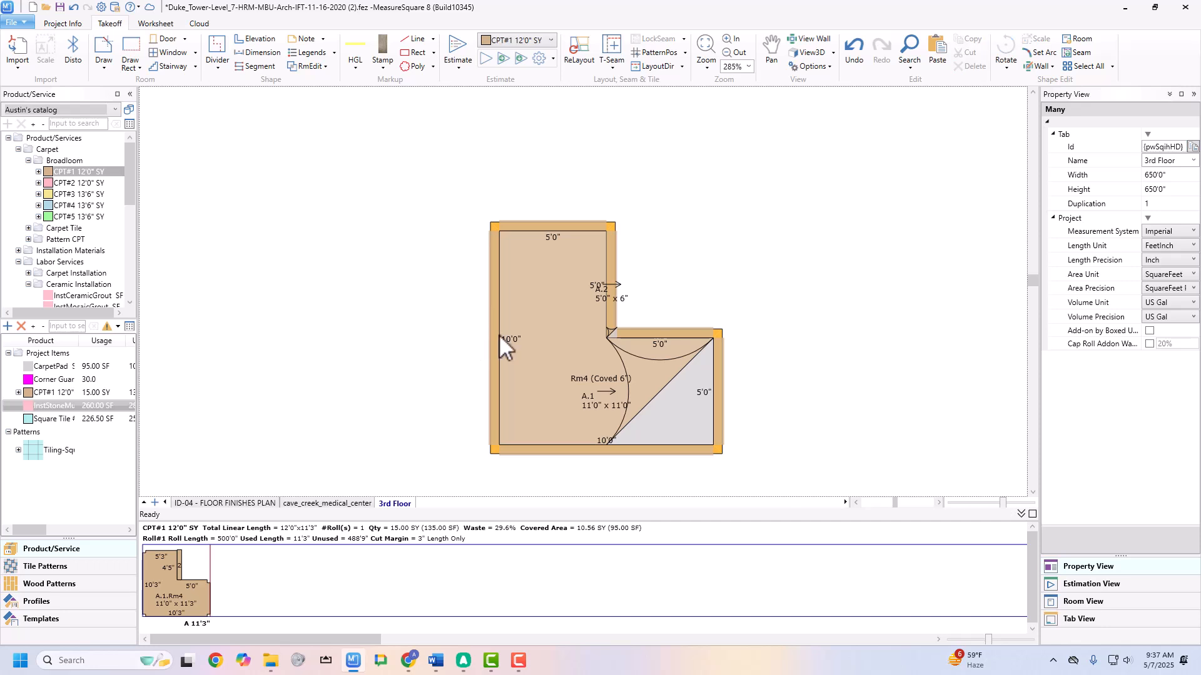
pyautogui.scroll(-1, 376, 327)
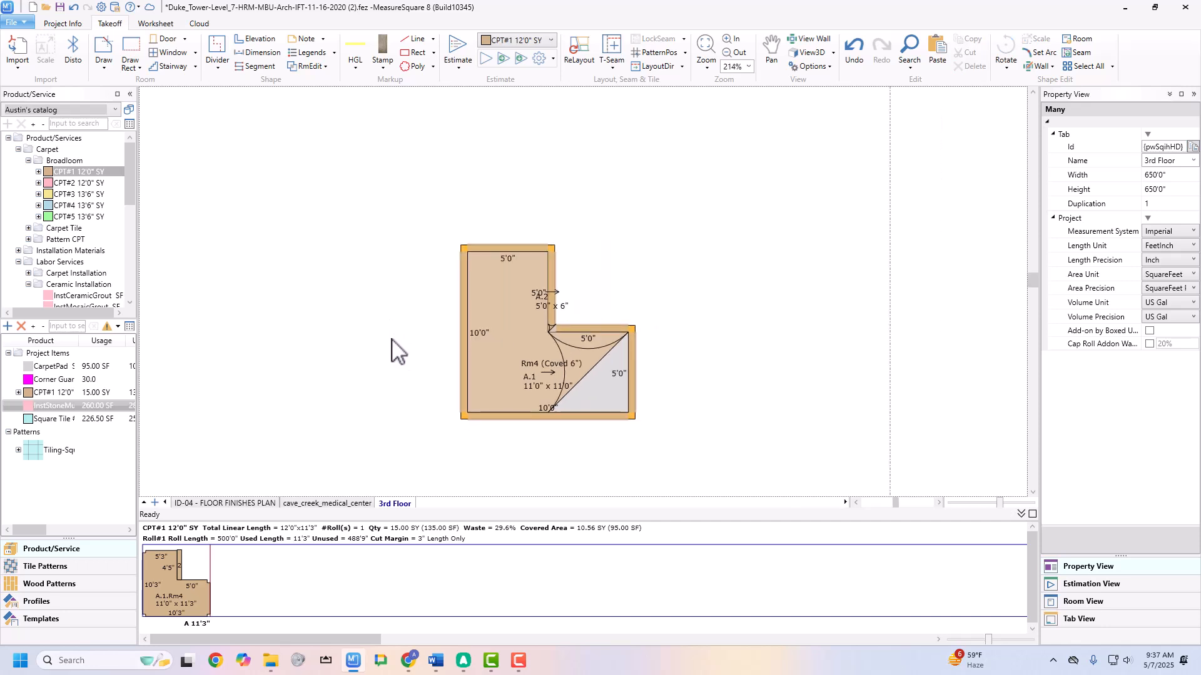
pyautogui.click(496, 320)
pyautogui.moveTo(667, 280); pyautogui.dragTo(538, 273, button='middle')
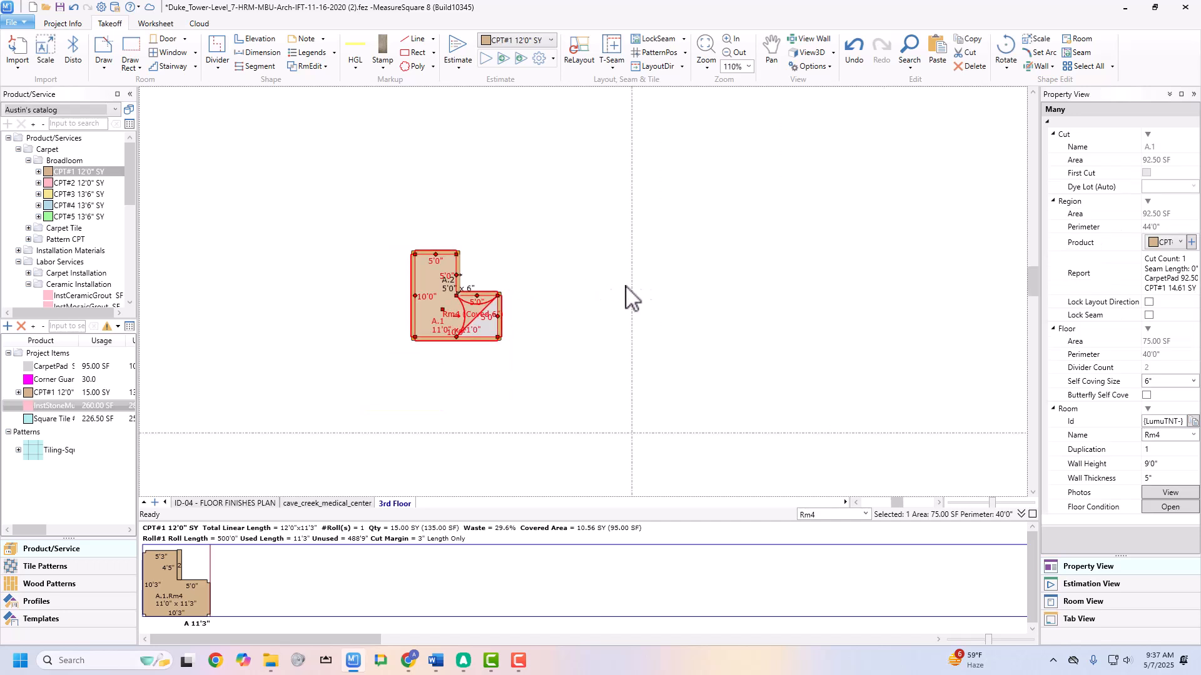
pyautogui.scroll(-2, 418, 276)
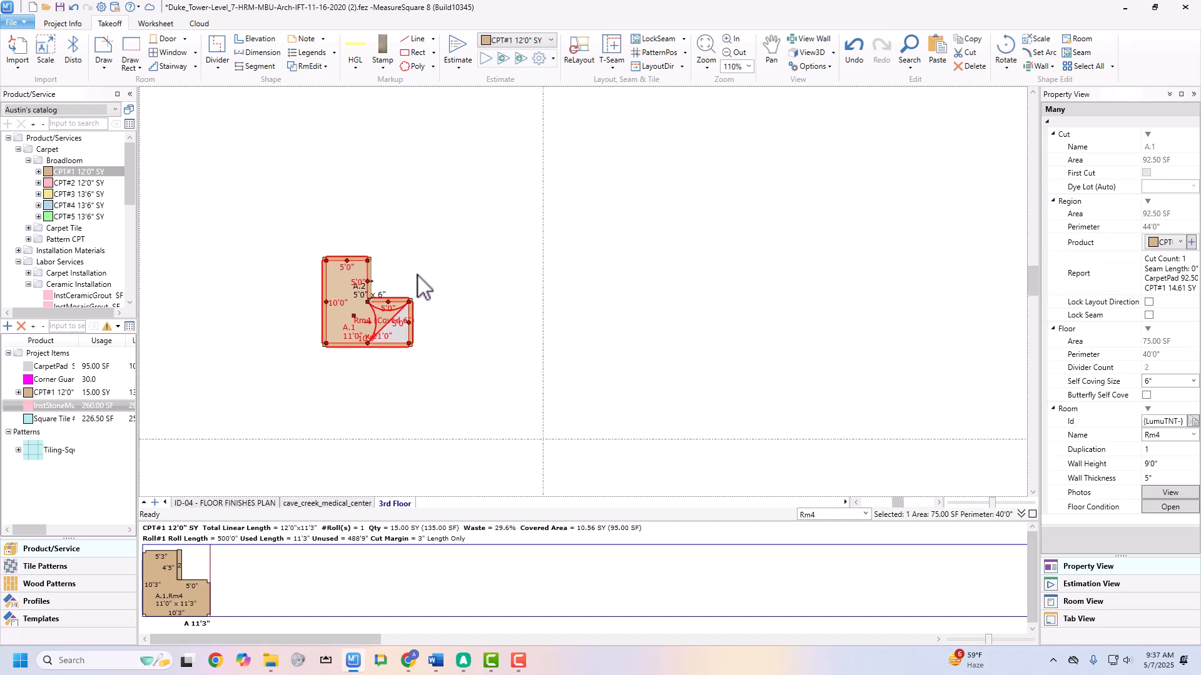
pyautogui.click(104, 53)
pyautogui.moveTo(595, 233); pyautogui.dragTo(678, 339)
pyautogui.moveTo(741, 248); pyautogui.dragTo(839, 362)
pyautogui.rightClick(814, 226)
# Step: Assign the CPT#1 12'0" broadloom carpet to rooms Rm5, Rm6 and Rm7
pyautogui.moveTo(110, 182); pyautogui.dragTo(438, 273)
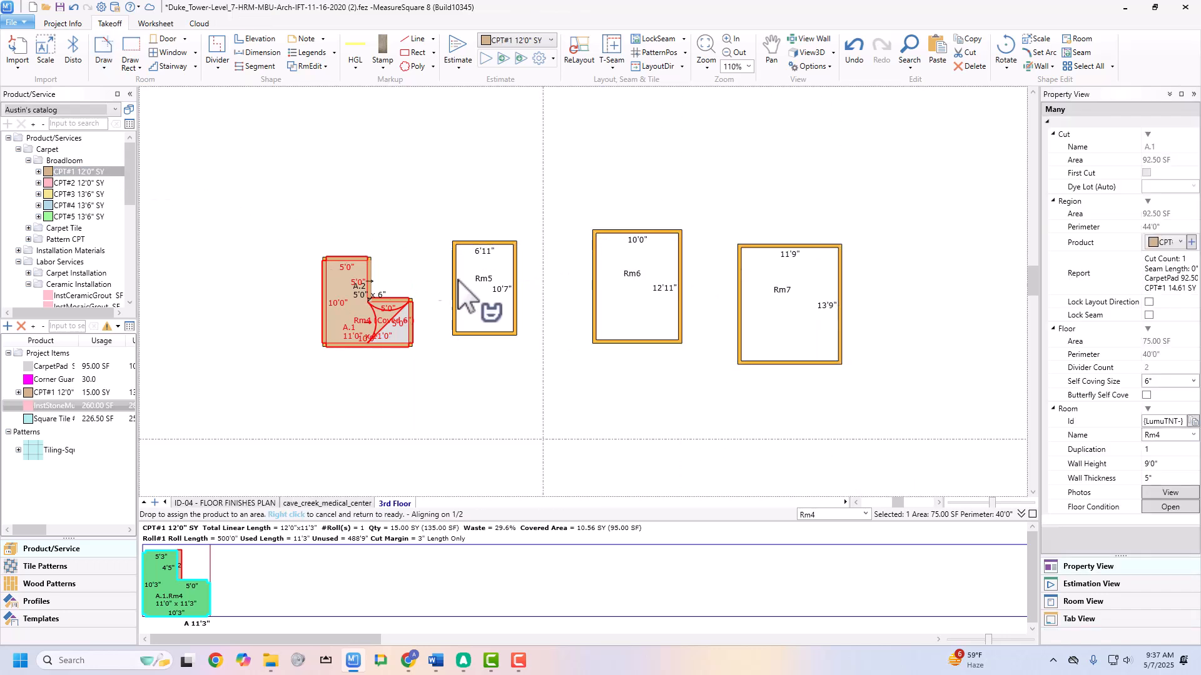
pyautogui.click(644, 303)
pyautogui.click(836, 327)
pyautogui.rightClick(713, 372)
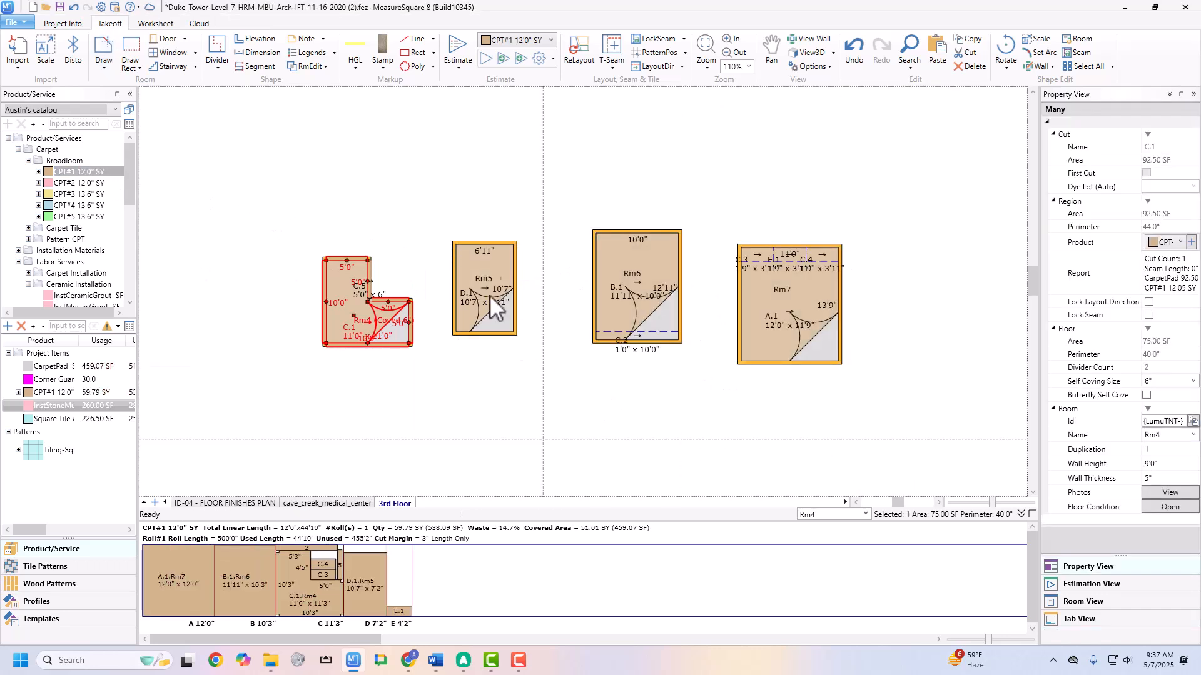
# Step: Set the Roll-Cut Round Up for CPT#1 to 3", re-estimate the carpet, and try moving the Rm5 cut along the roll
pyautogui.click(539, 58)
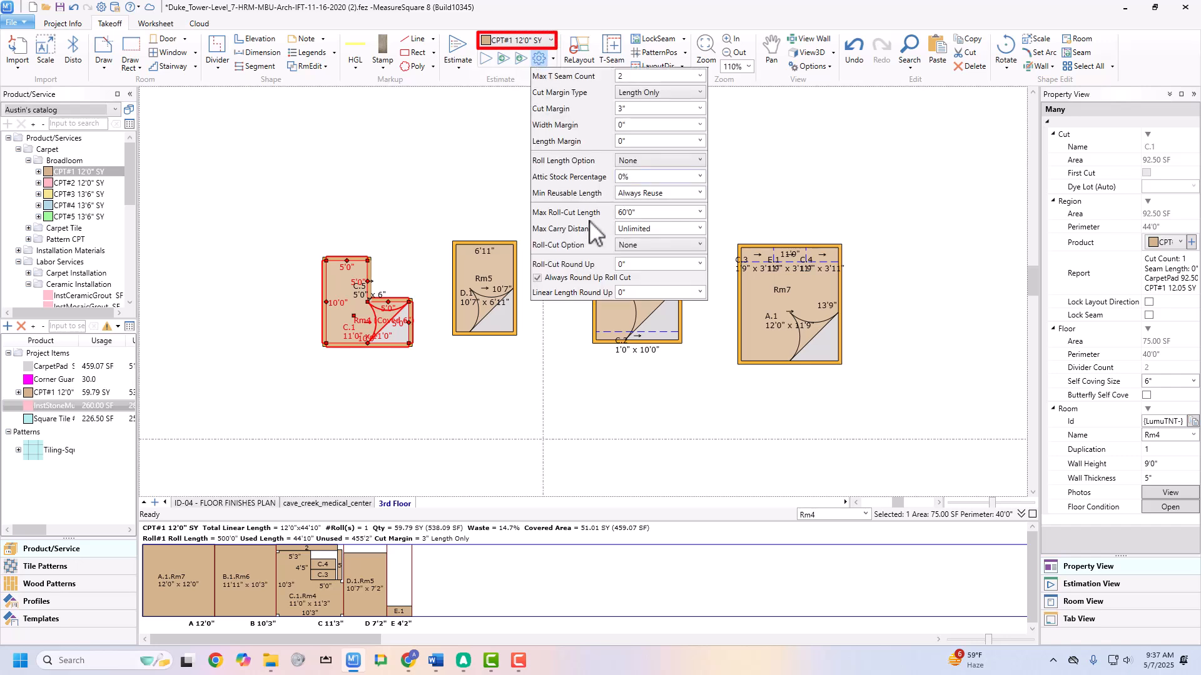
pyautogui.click(699, 264)
pyautogui.click(643, 304)
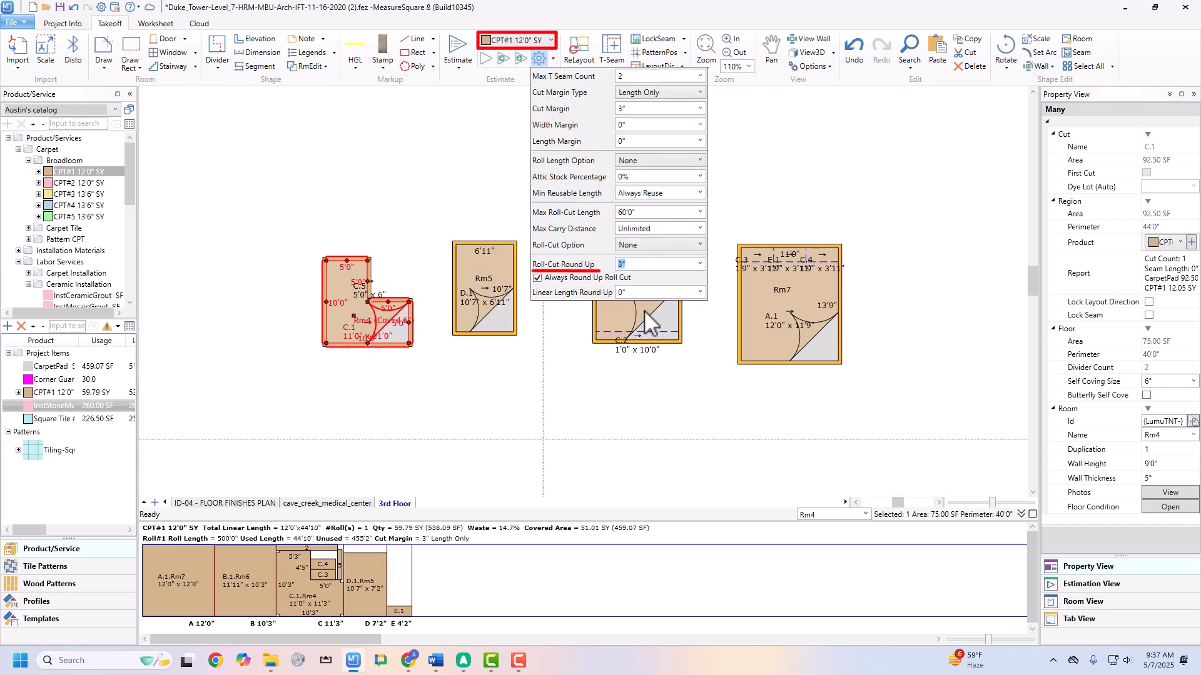
pyautogui.click(556, 340)
pyautogui.click(486, 58)
pyautogui.moveTo(405, 611)
pyautogui.mouseDown()
pyautogui.moveTo(433, 609)
pyautogui.moveTo(398, 628)
pyautogui.mouseUp()
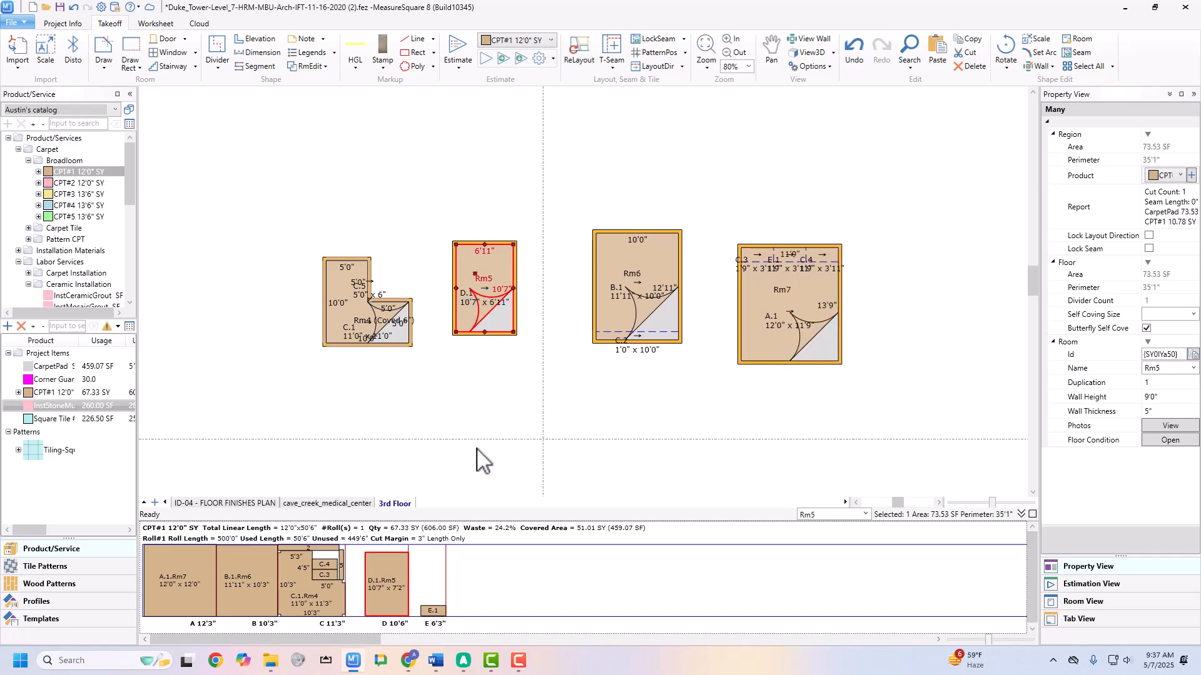
pyautogui.click(994, 238)
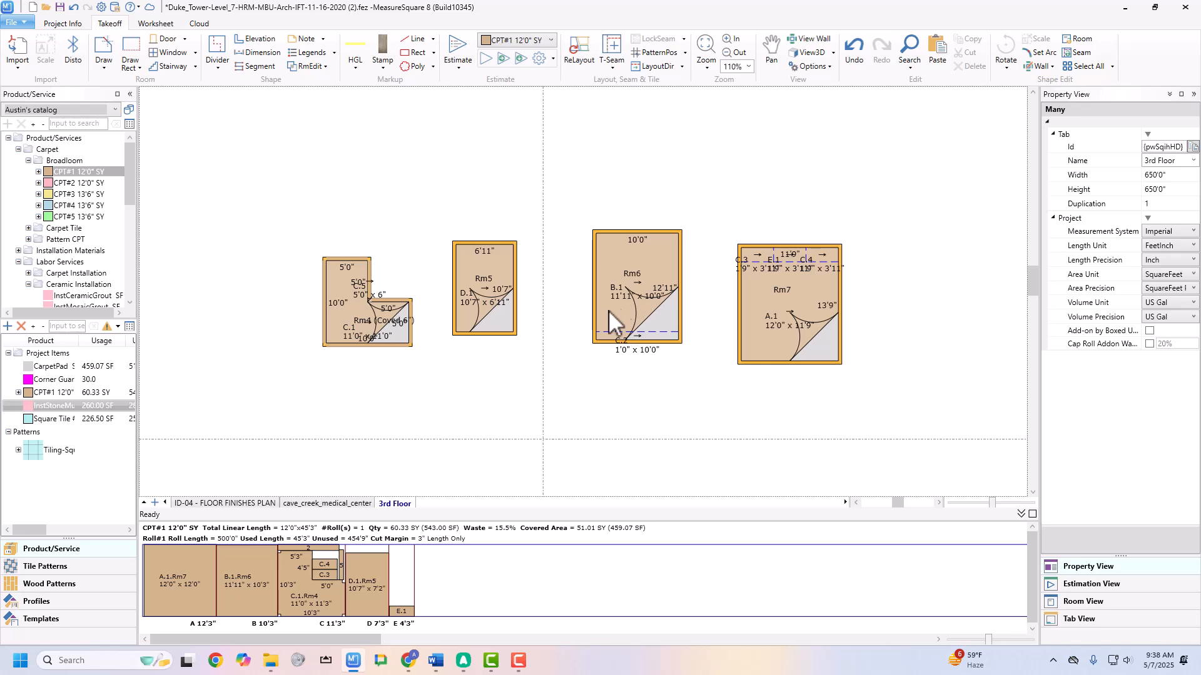
# Step: Hide and restore the Room Cut Size and Room Cut Label displays on the carpet rooms
pyautogui.scroll(3, 713, 282)
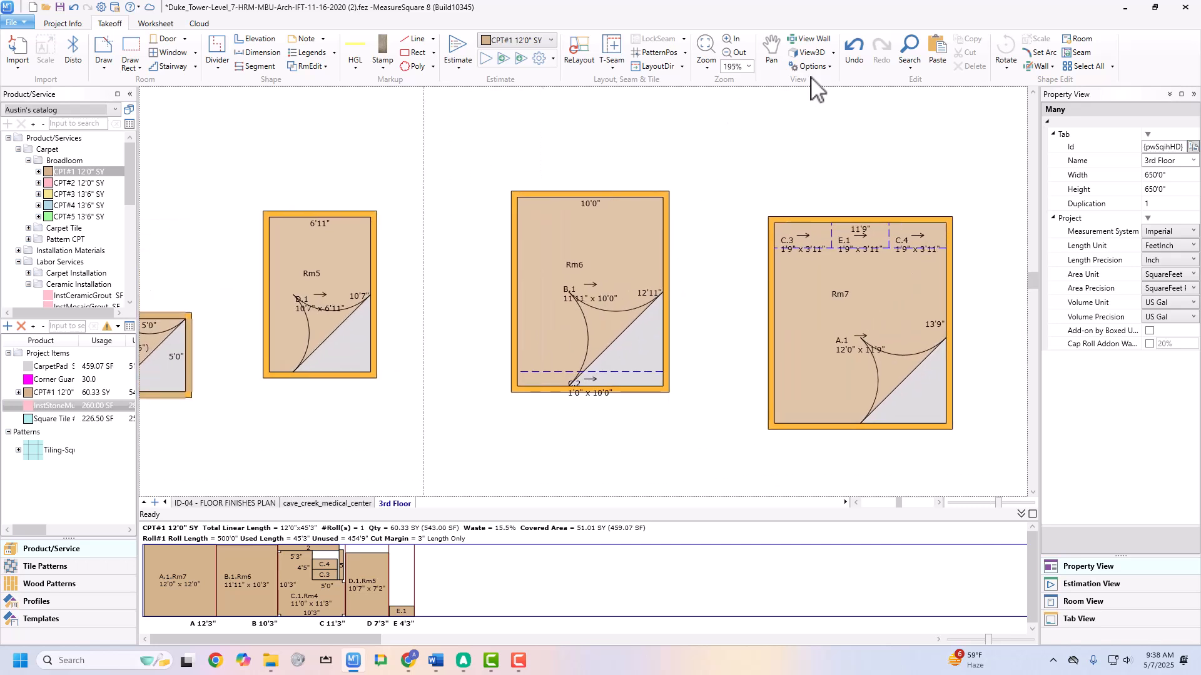
pyautogui.click(810, 66)
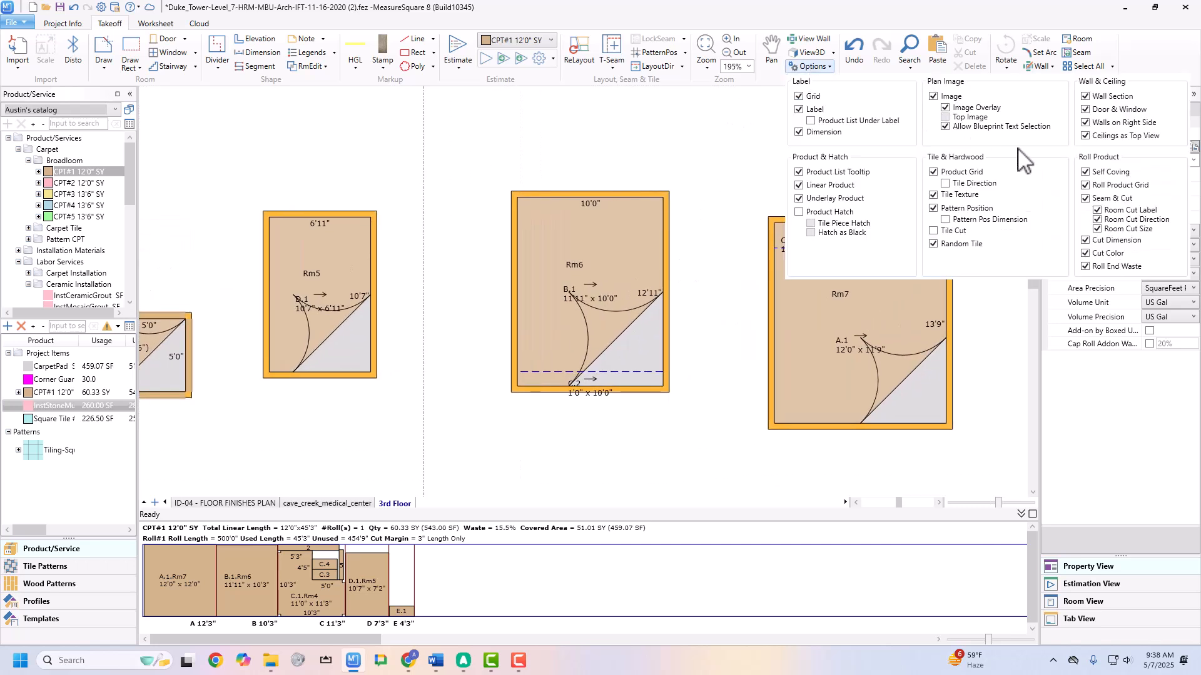
pyautogui.click(1097, 229)
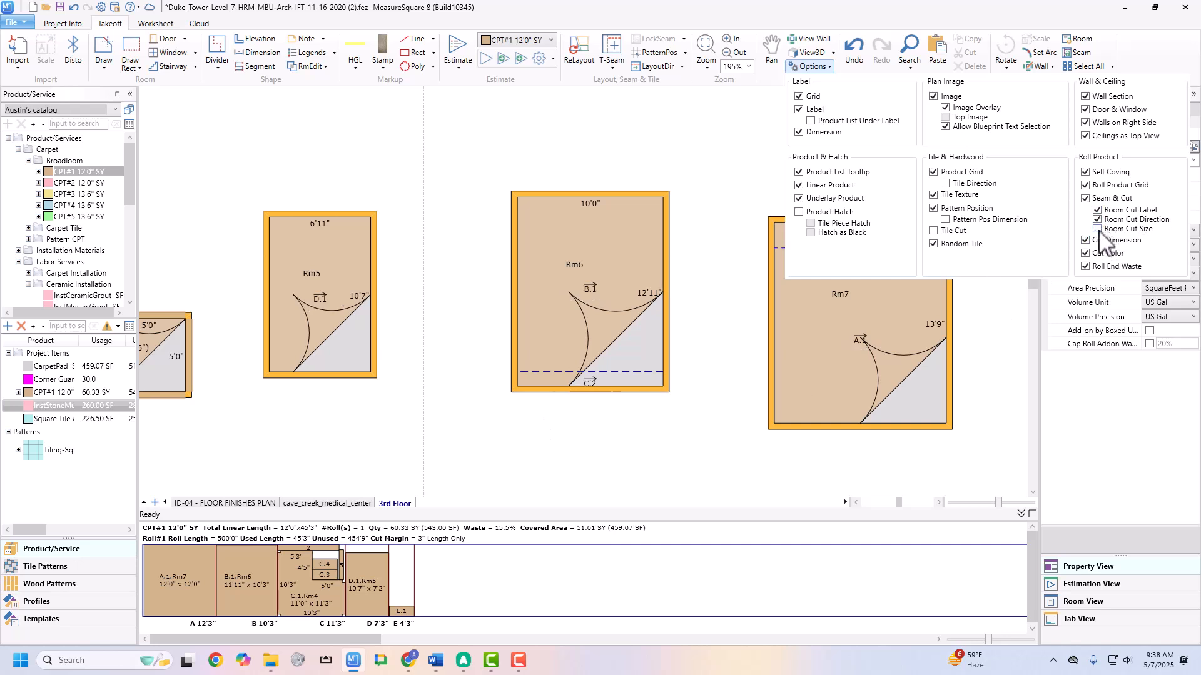
pyautogui.click(1098, 229)
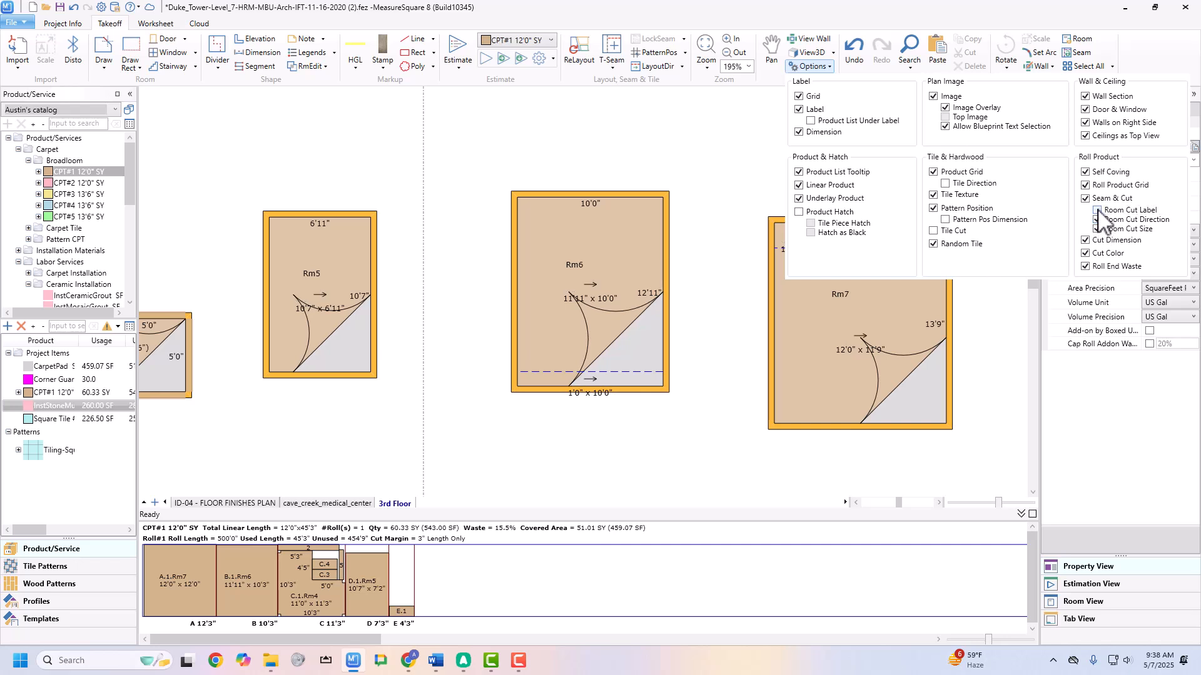
pyautogui.click(1098, 210)
pyautogui.click(494, 389)
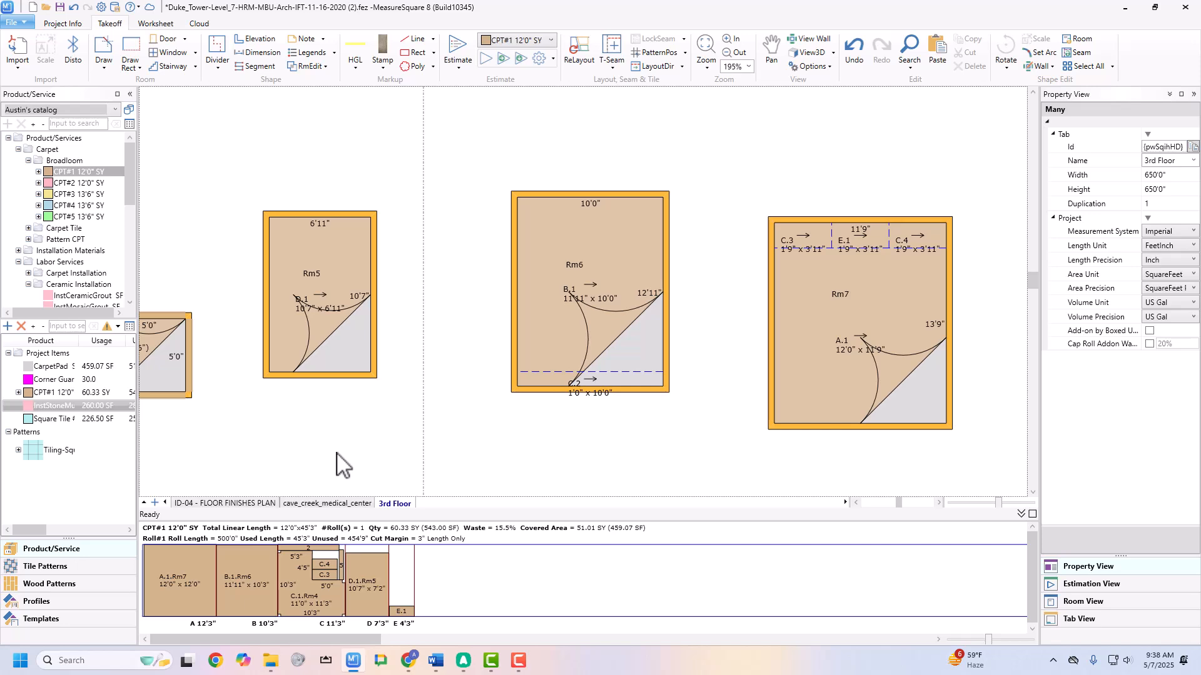
# Step: Box-select tiled rooms 727, 728 and 729 on the ID-04 floor finishes plan to check blueprint text selection, and clear the selection
pyautogui.click(222, 502)
pyautogui.scroll(-2, 490, 421)
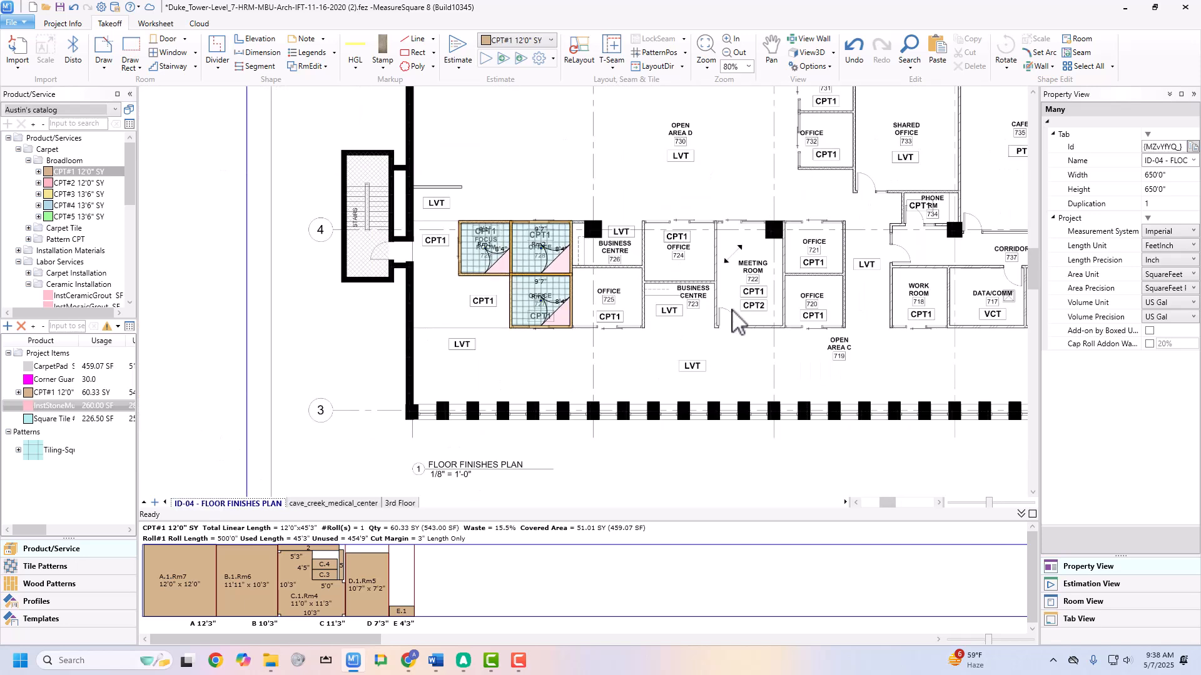
pyautogui.scroll(5, 600, 386)
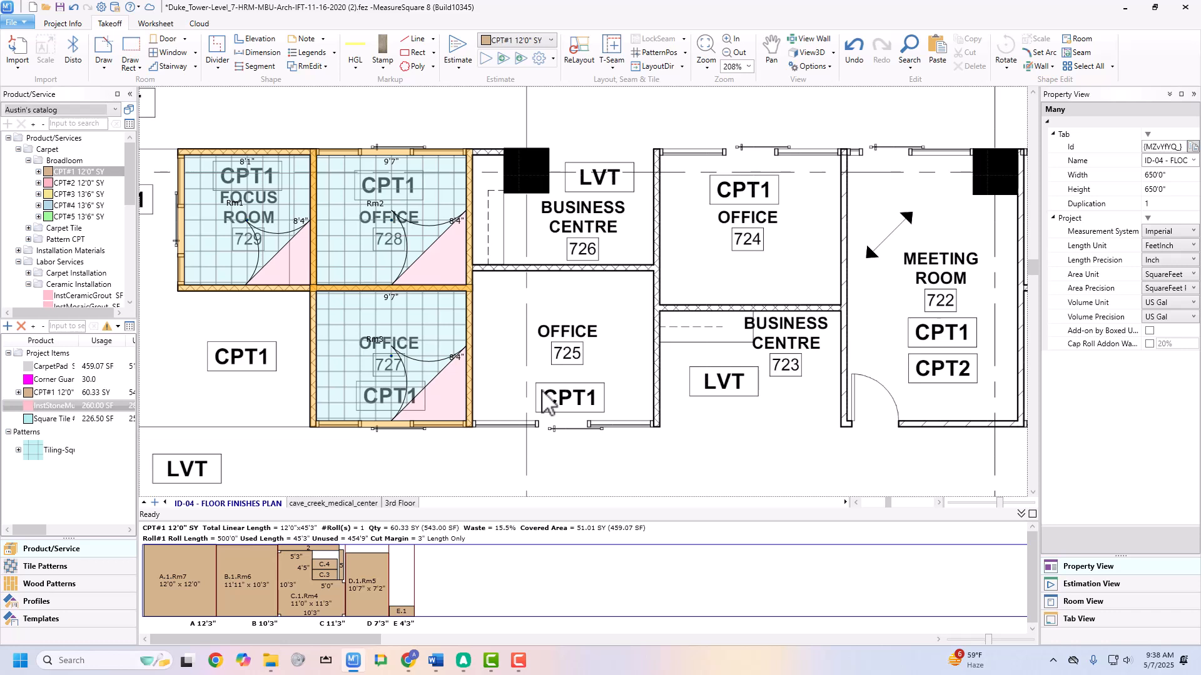
pyautogui.moveTo(543, 391); pyautogui.dragTo(654, 404, button='middle')
pyautogui.moveTo(255, 149)
pyautogui.mouseDown()
pyautogui.moveTo(318, 216)
pyautogui.moveTo(639, 437)
pyautogui.mouseUp()
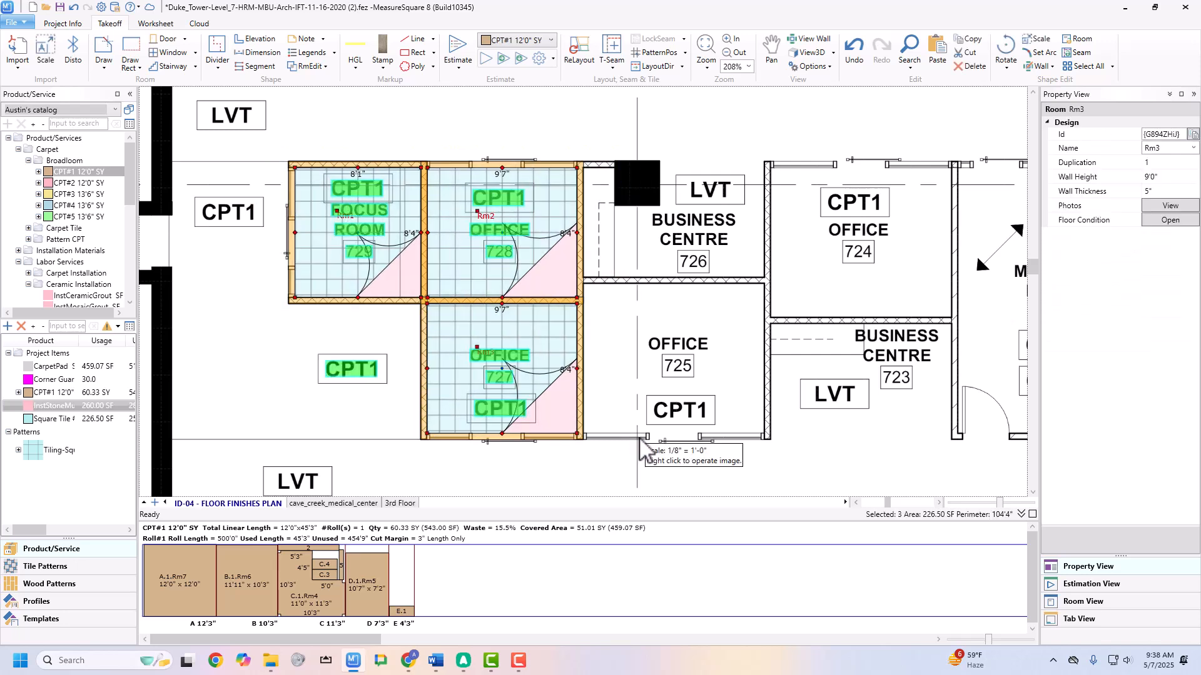
pyautogui.click(660, 306)
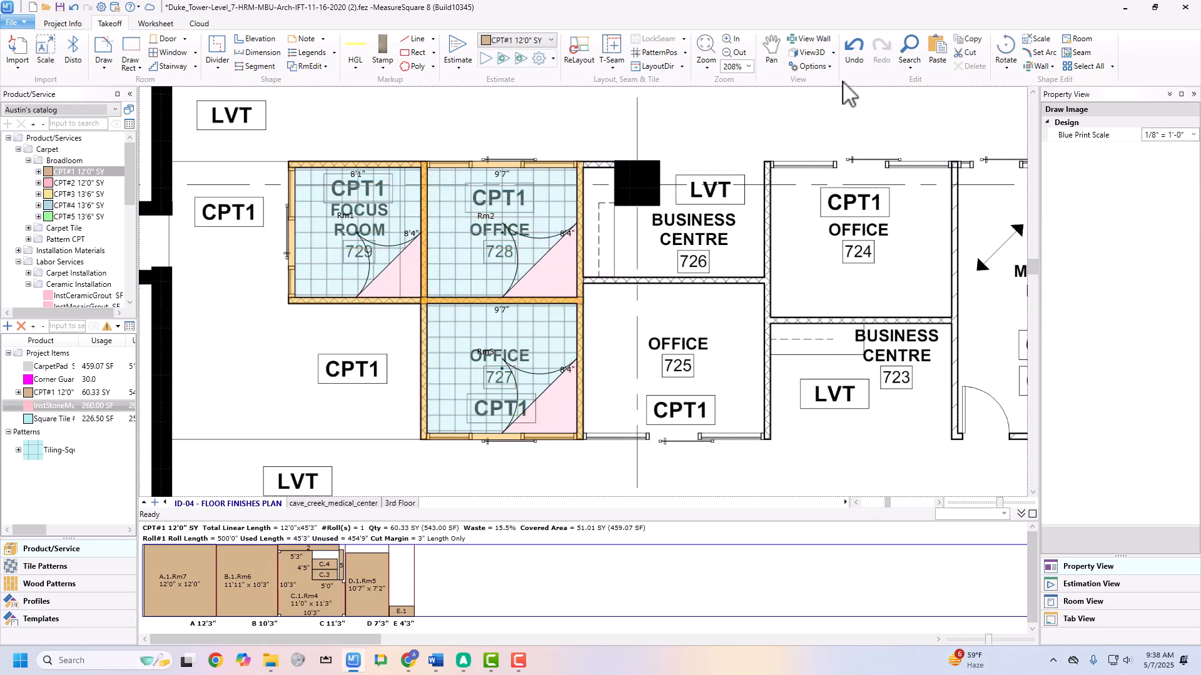
# Step: Turn off Allow Blueprint Text Selection and box-select the three tiled rooms on the finish plan again
pyautogui.click(812, 66)
pyautogui.click(946, 127)
pyautogui.click(700, 278)
pyautogui.moveTo(280, 140); pyautogui.dragTo(597, 445)
pyautogui.scroll(-5, 622, 356)
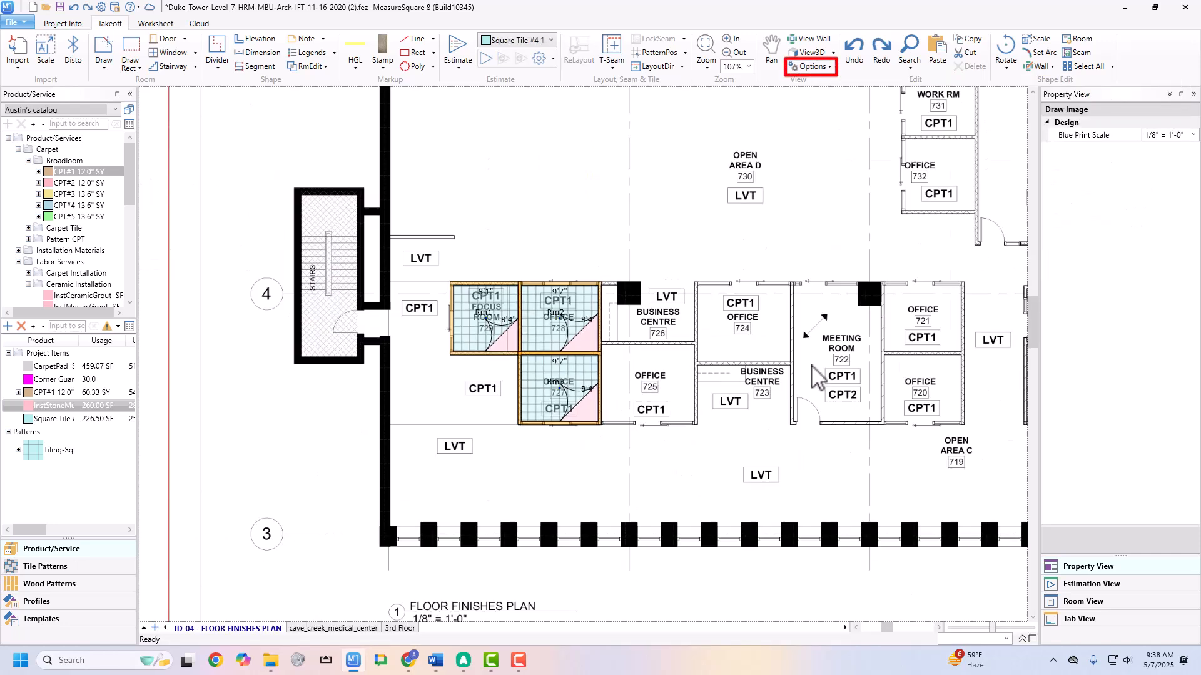